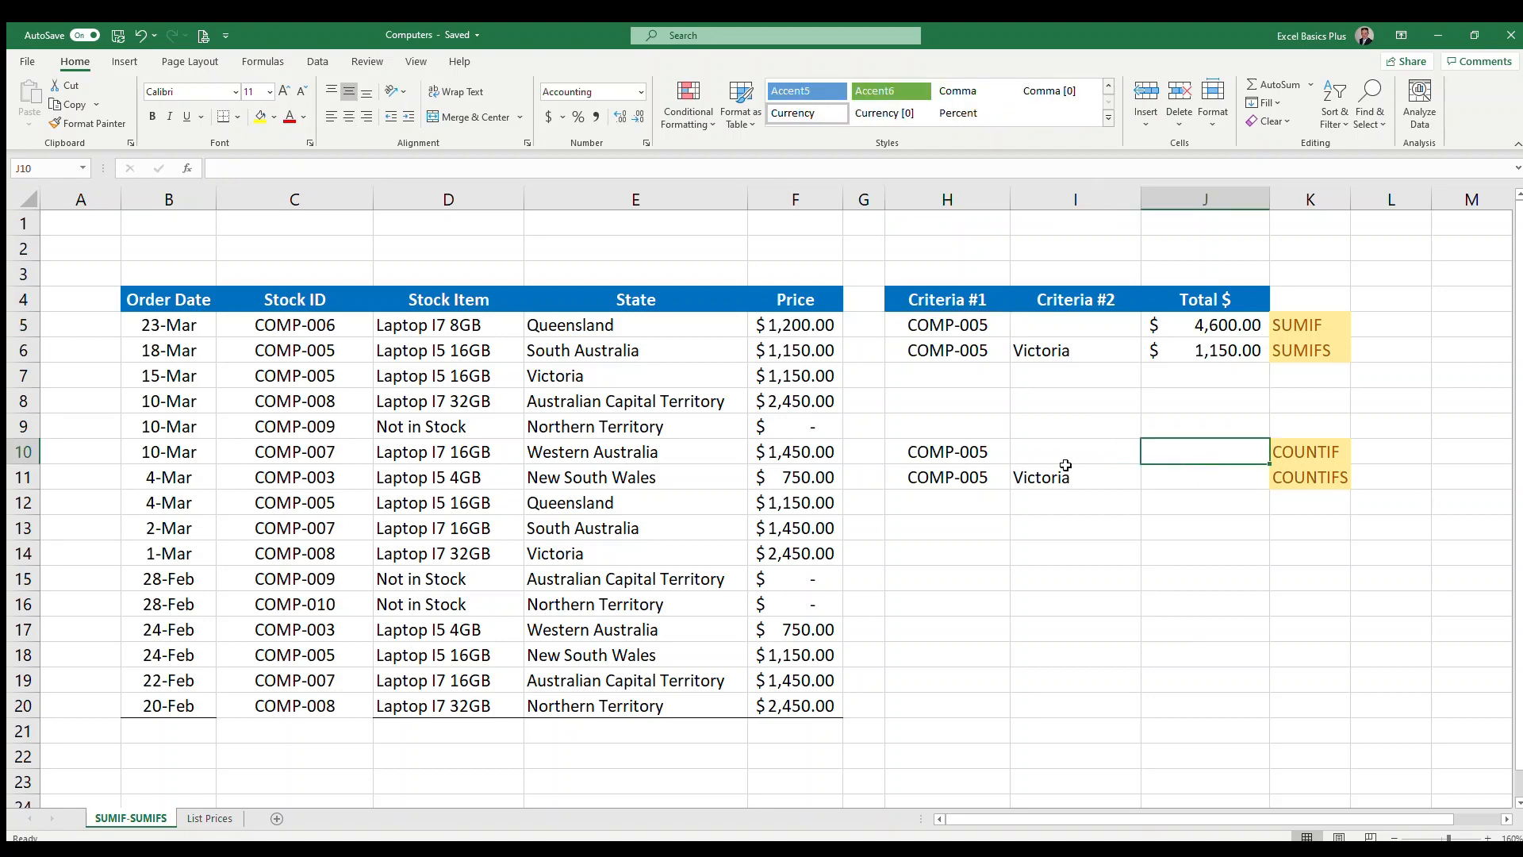
Start a COUNTIF formula in J10 with the Stock ID range as the absolute reference $C$5:$C$20
click(952, 452)
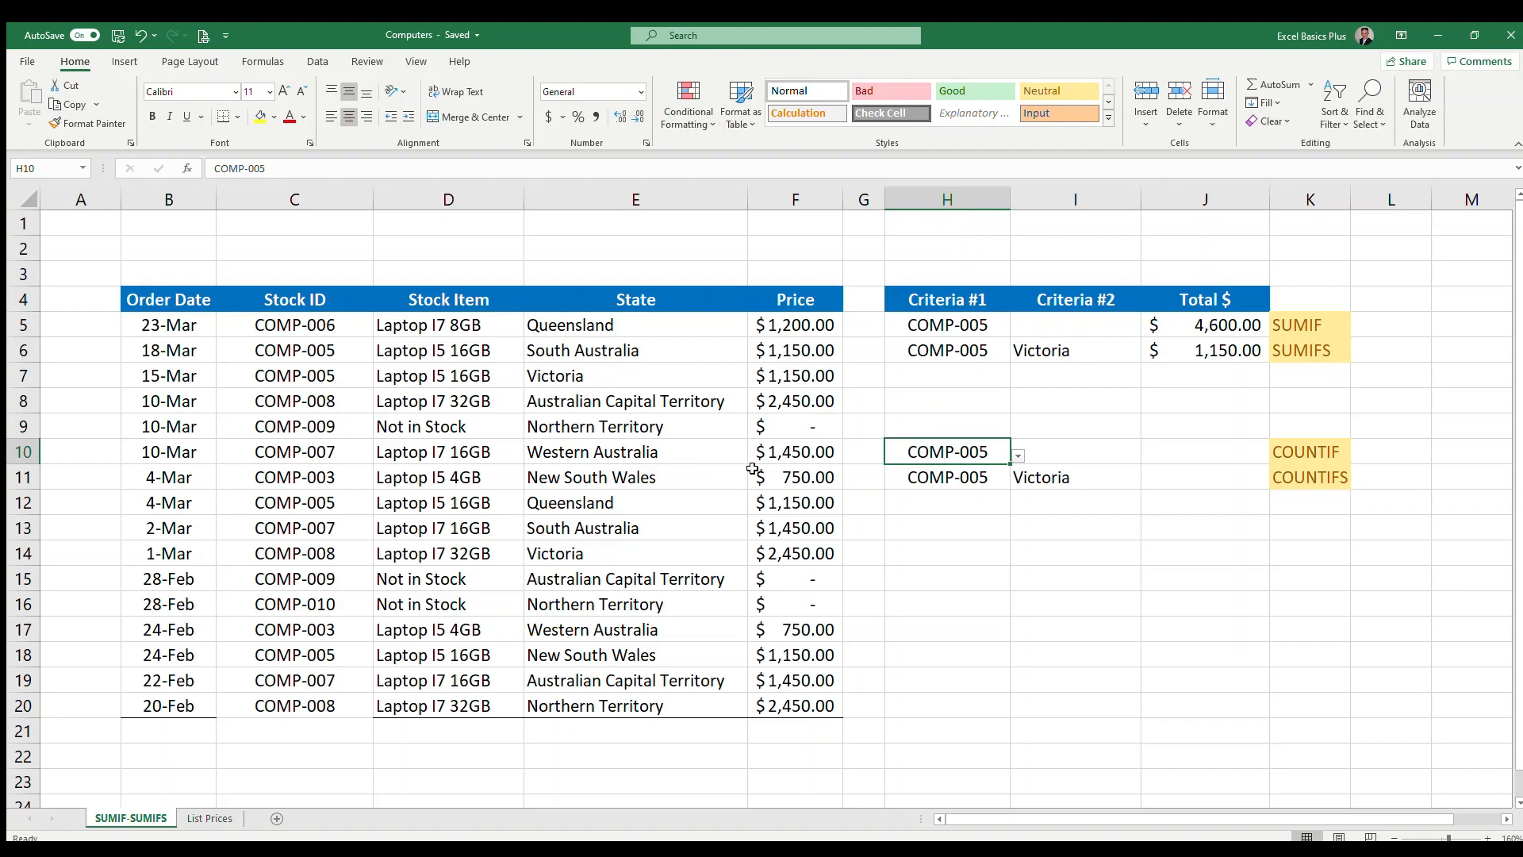
click(1190, 448)
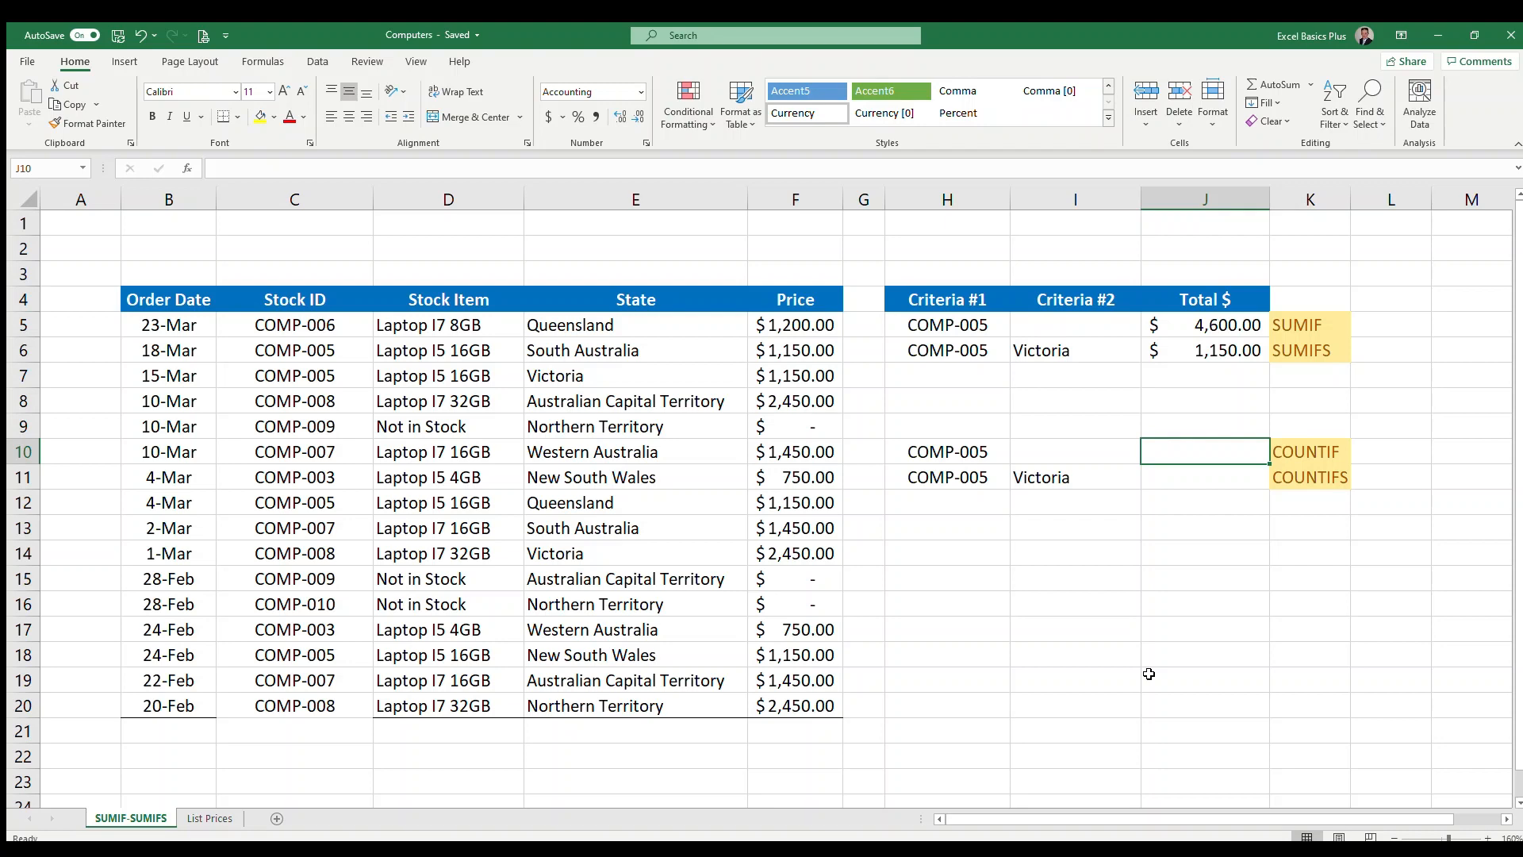
text(=c)
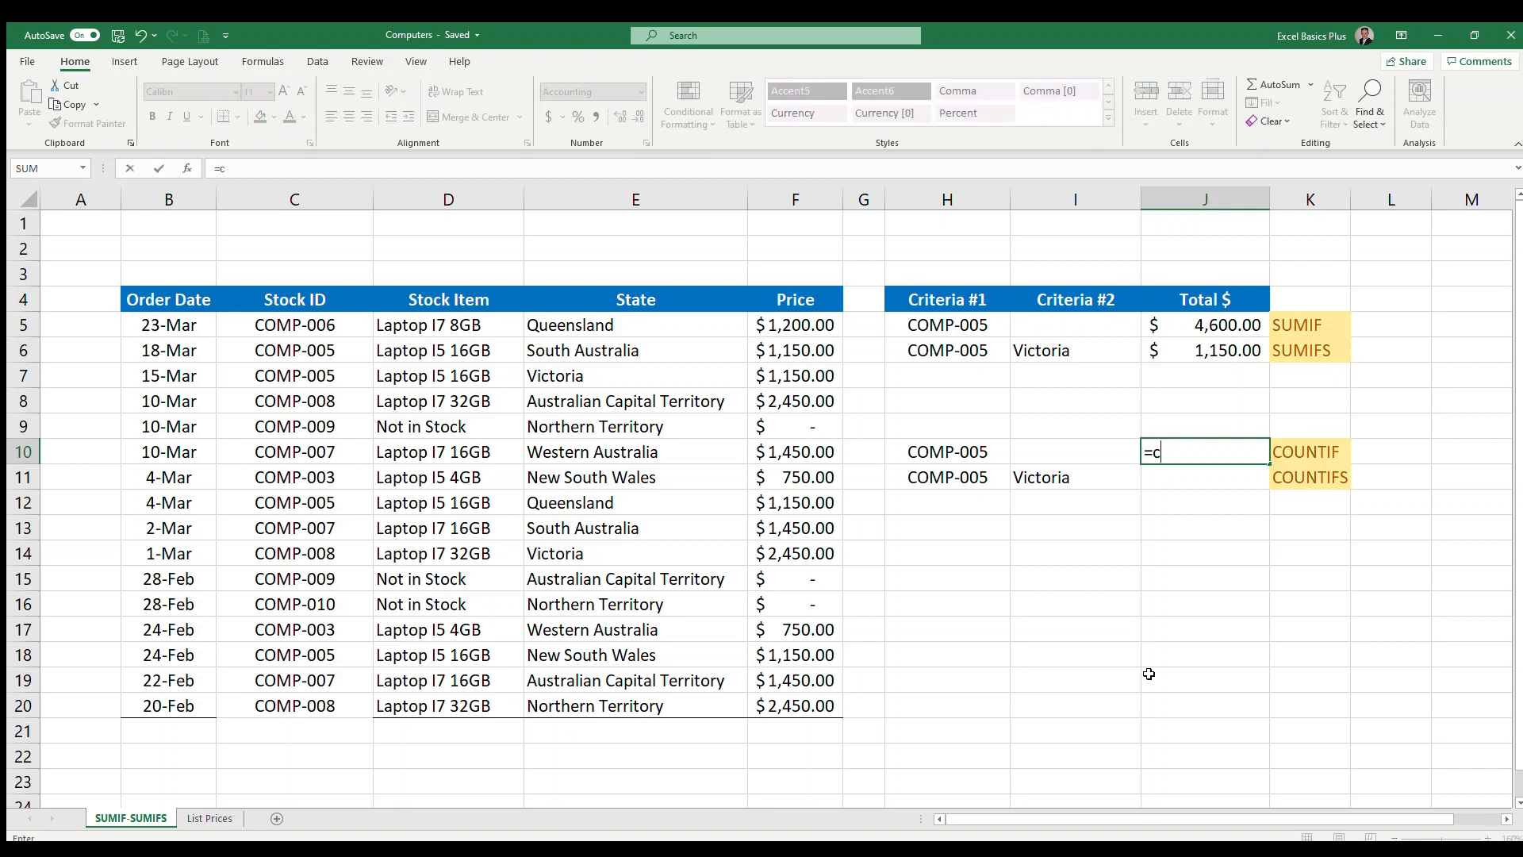
text(ountif()
drag(292, 320, 299, 700)
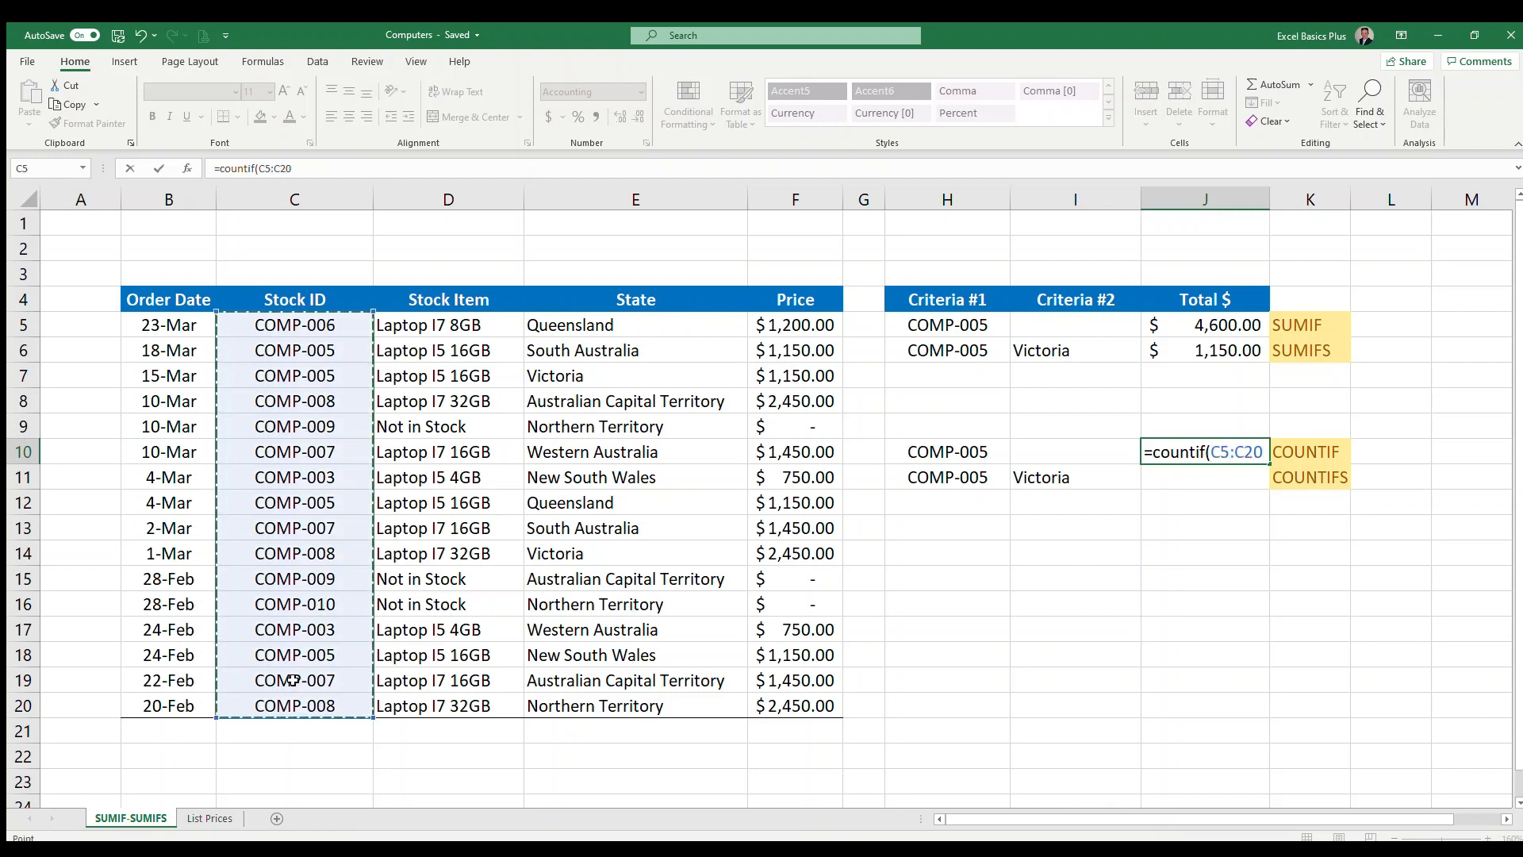
key(F4)
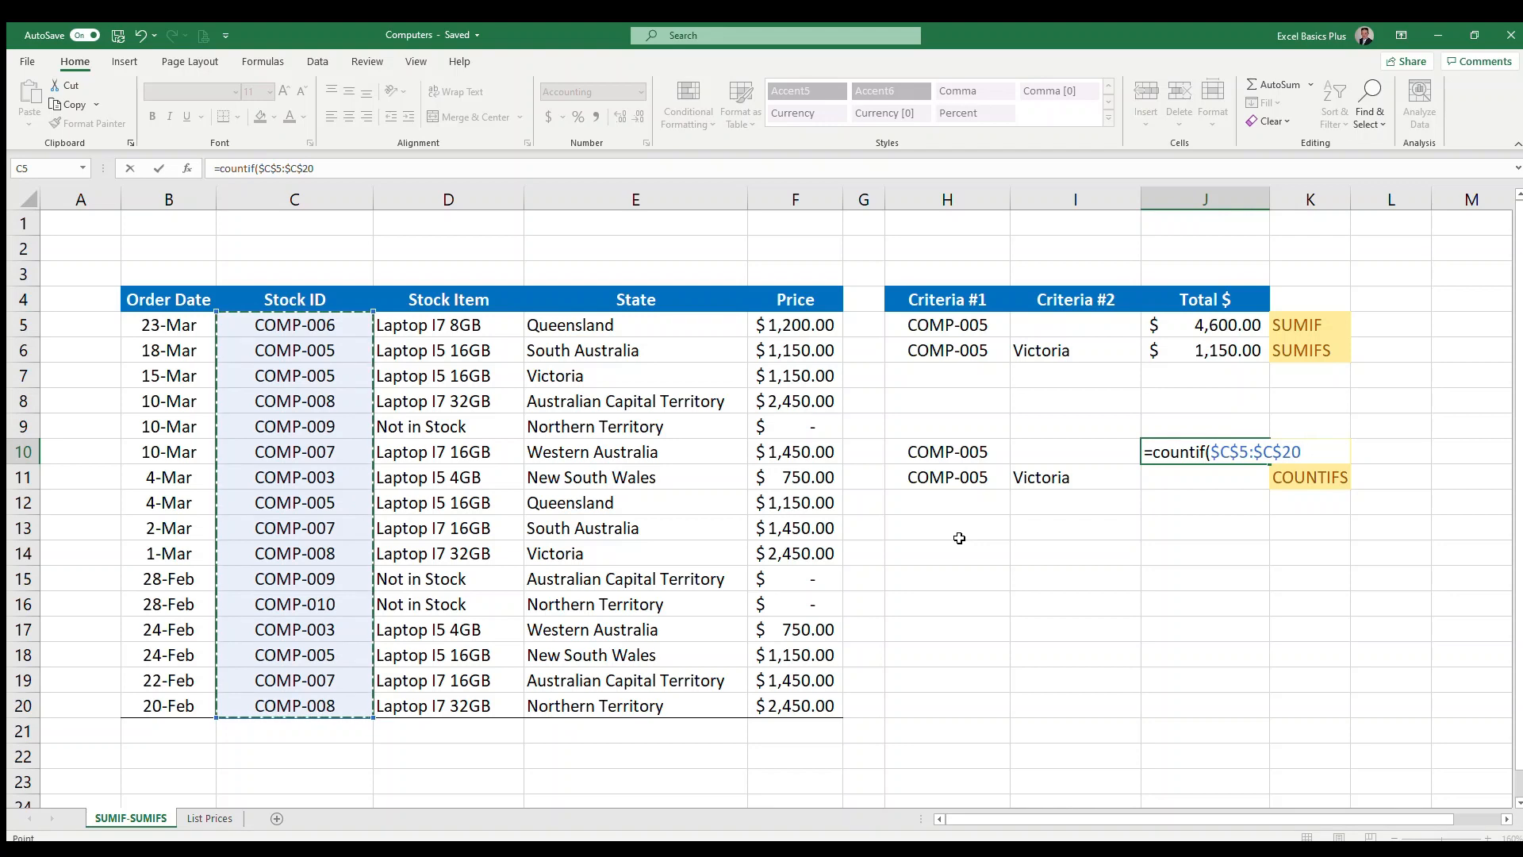
text(,)
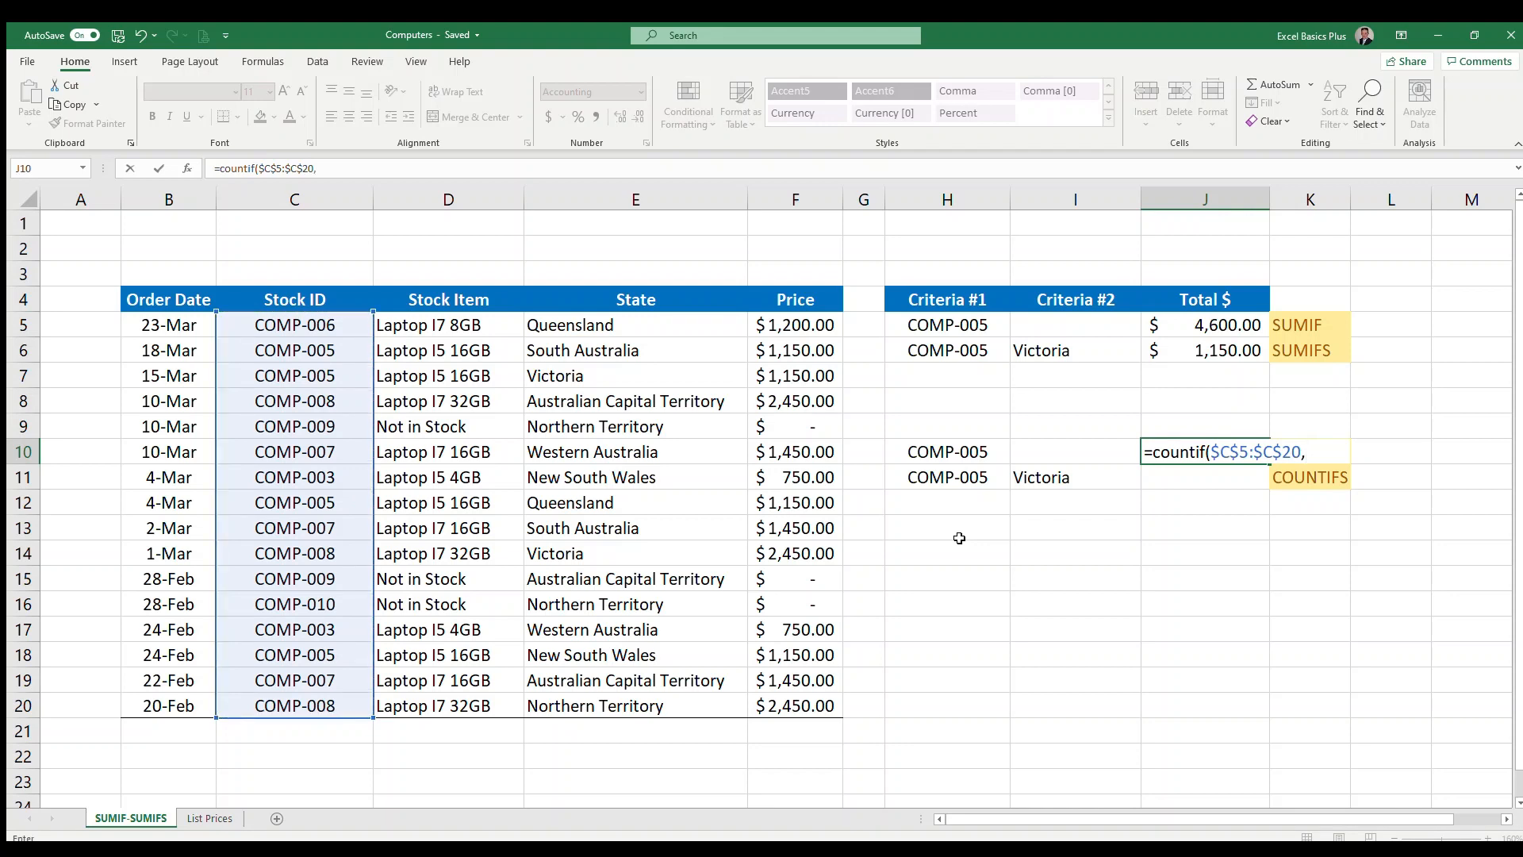
Add the stock ID in H10 as the COUNTIF criterion with only its column locked, $H10, and complete the formula
click(961, 451)
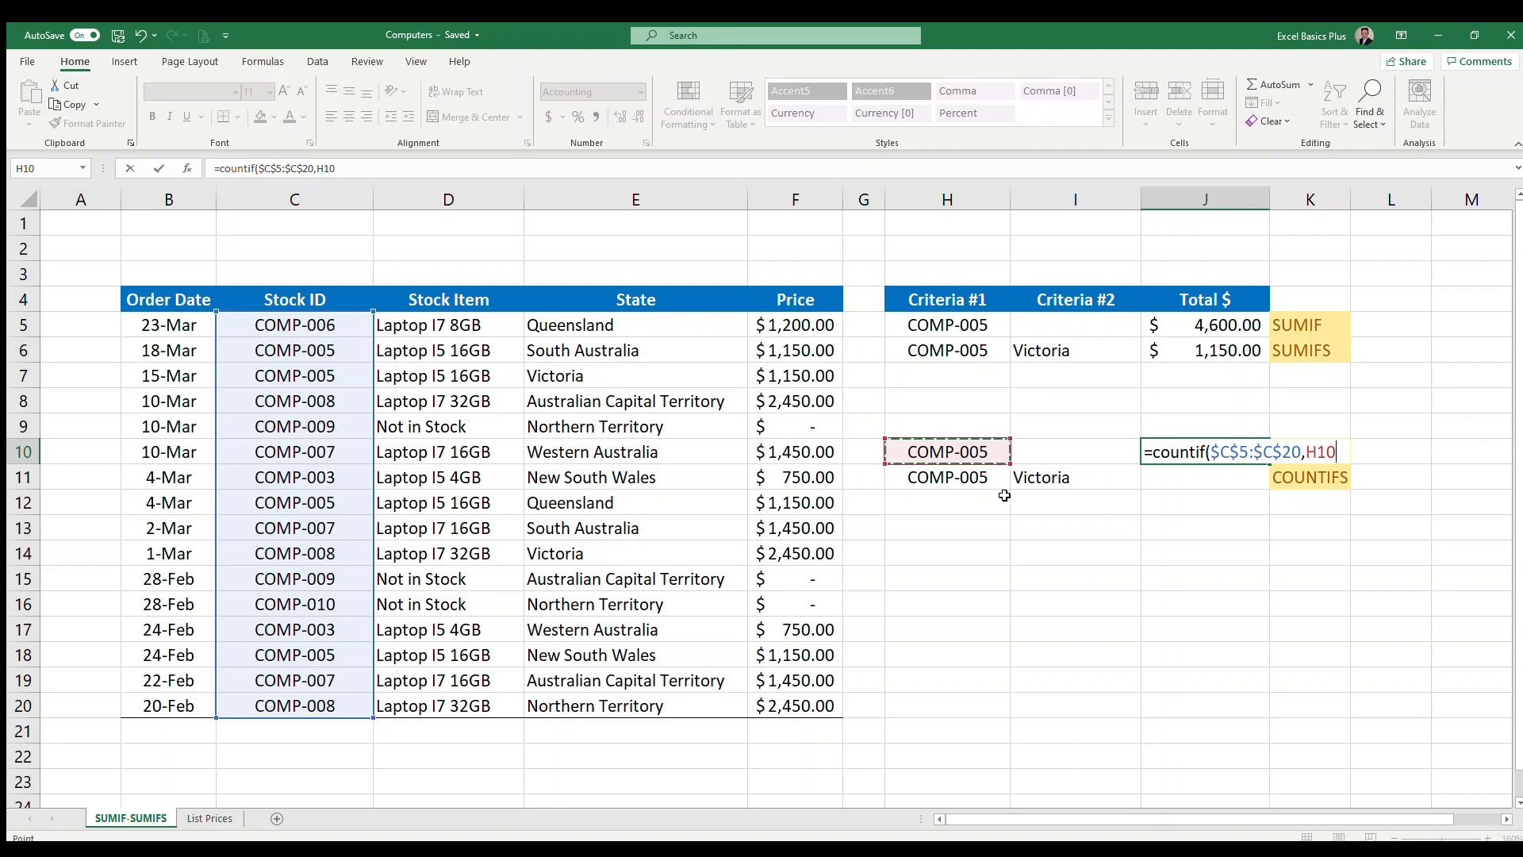
key(F4)
key(F4)
key(F4)
text())
key(Return)
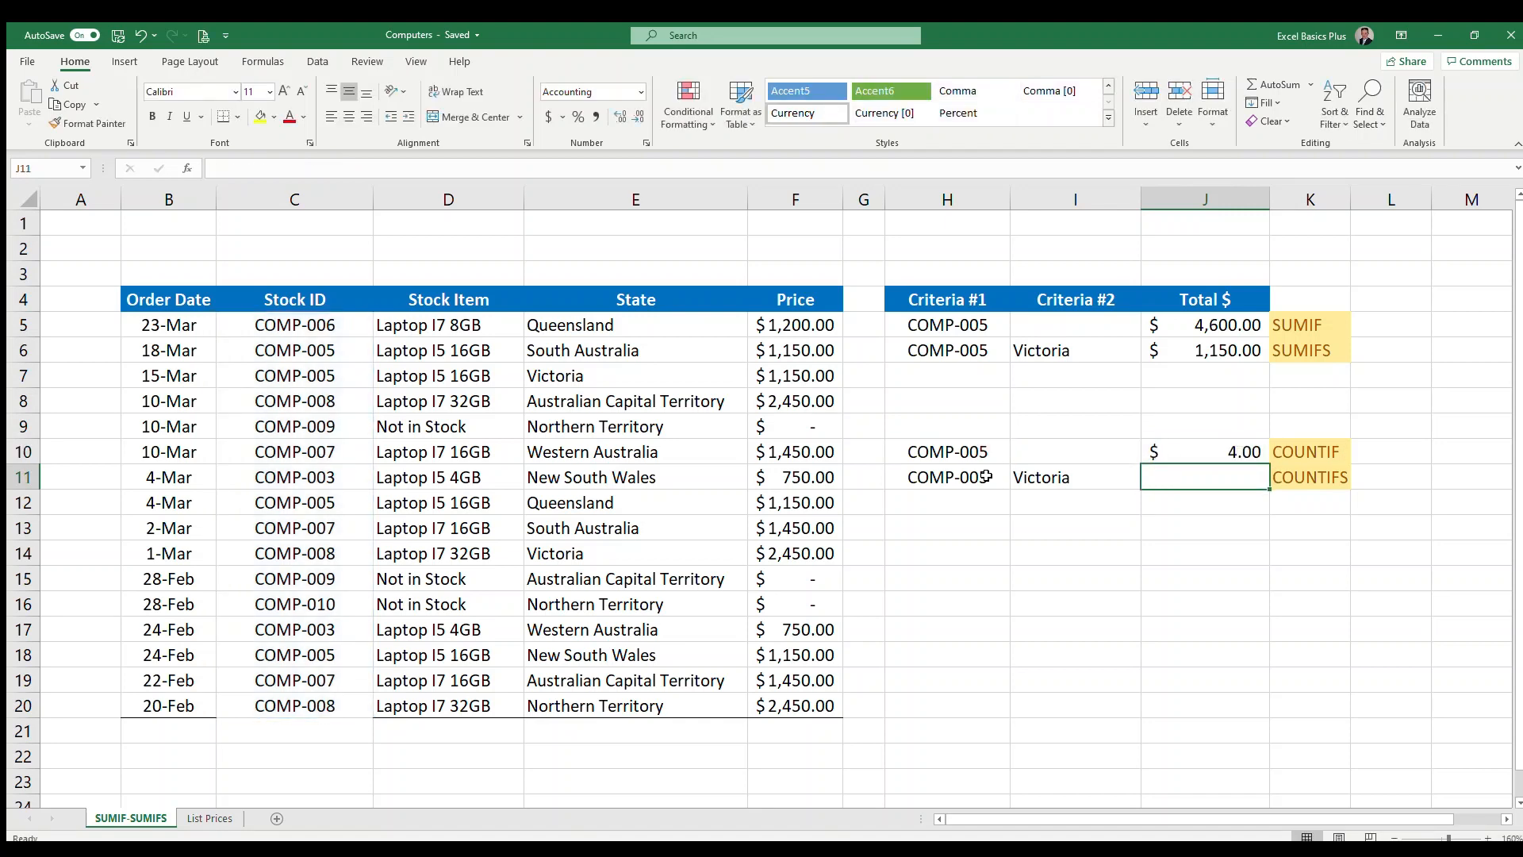
Format cells J10:J11 with the General number format and centre their contents
key(Up)
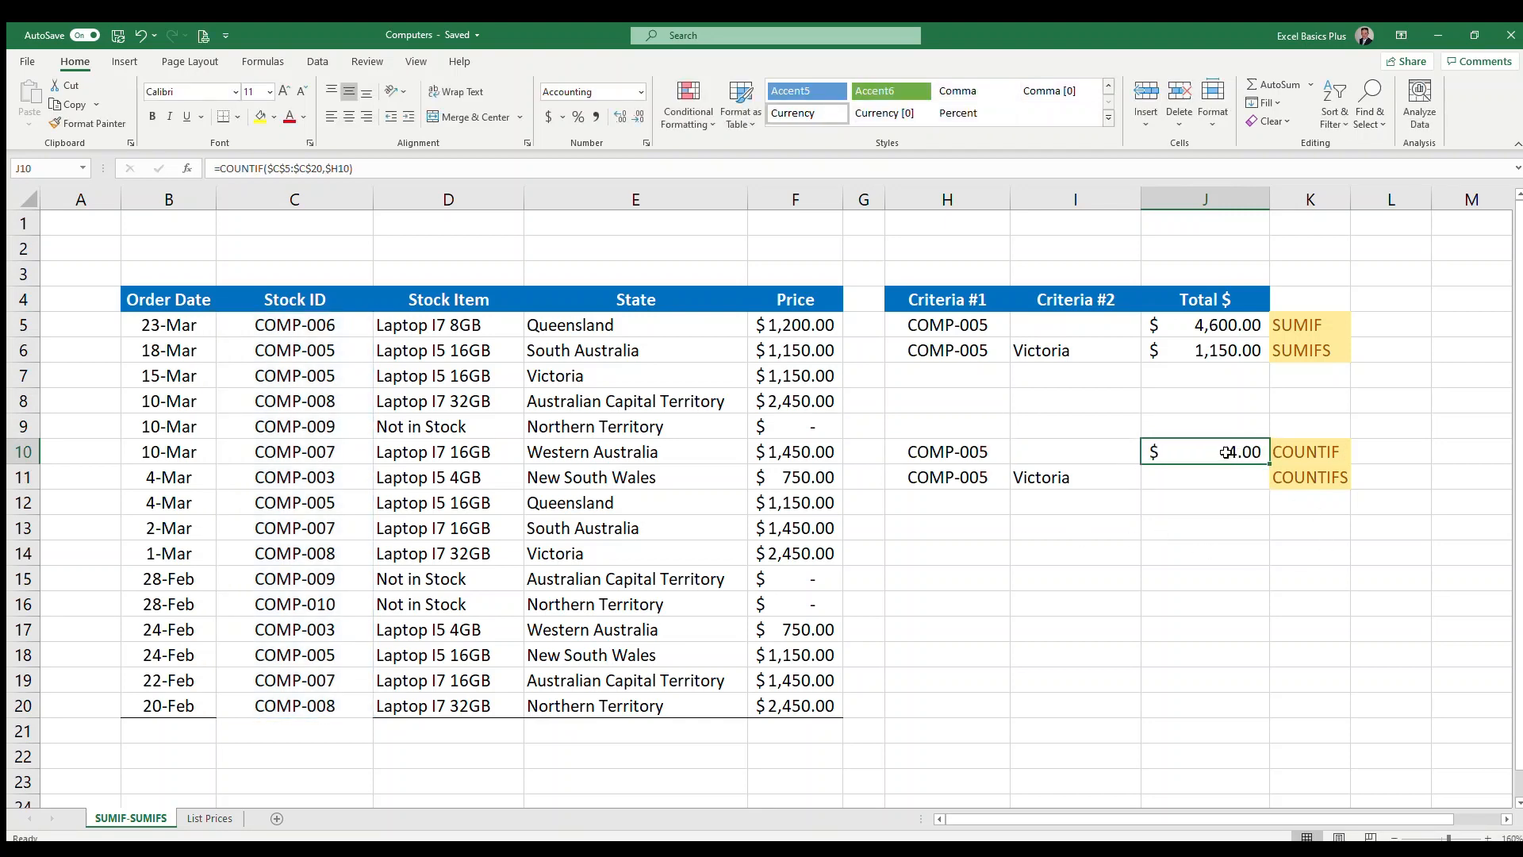
drag(1226, 452, 1205, 486)
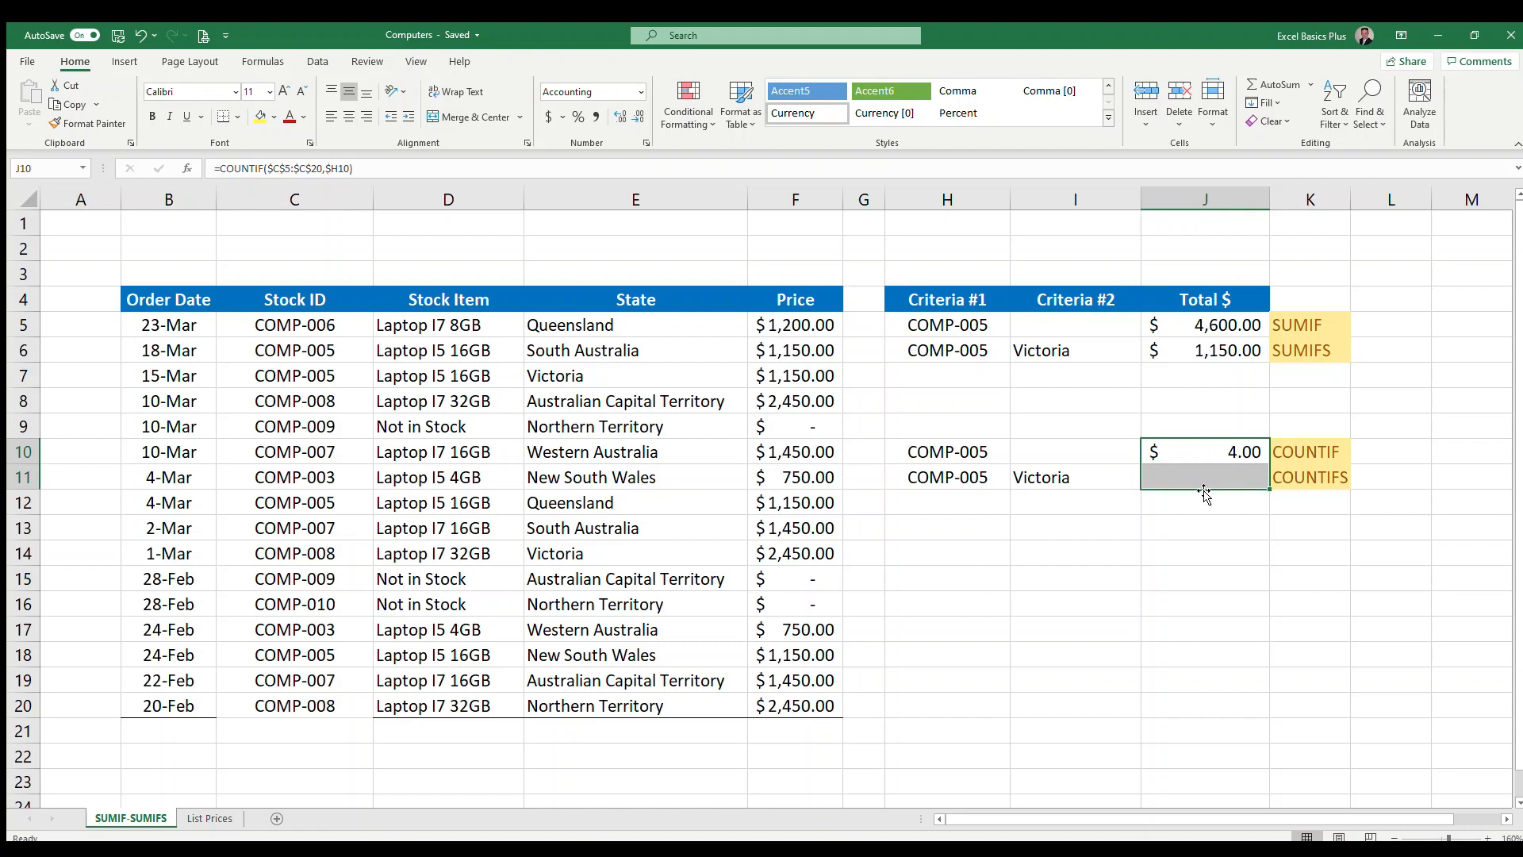
click(637, 94)
click(618, 116)
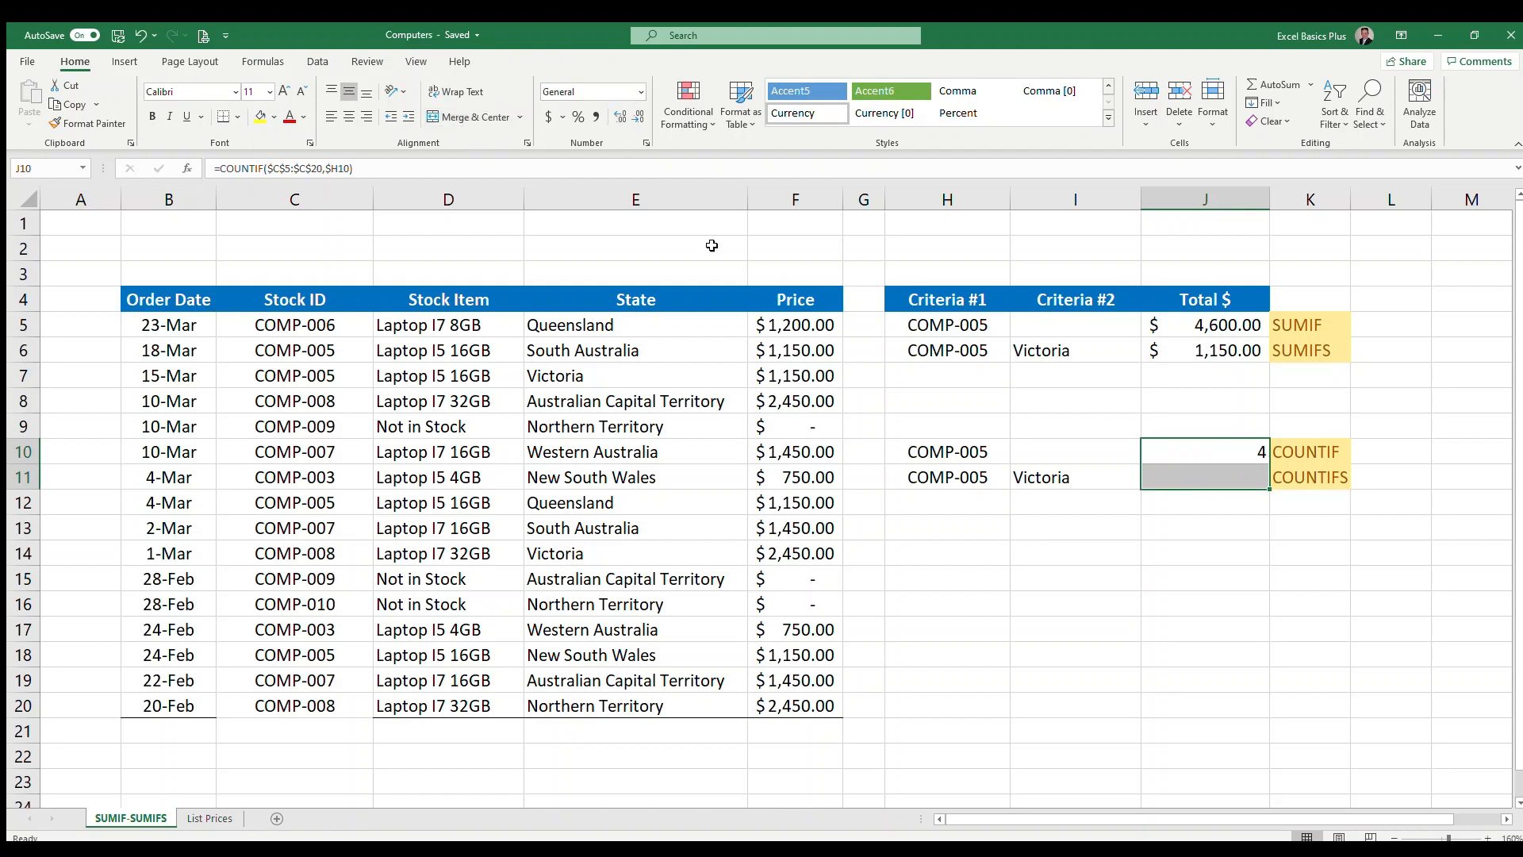
click(349, 117)
click(1221, 454)
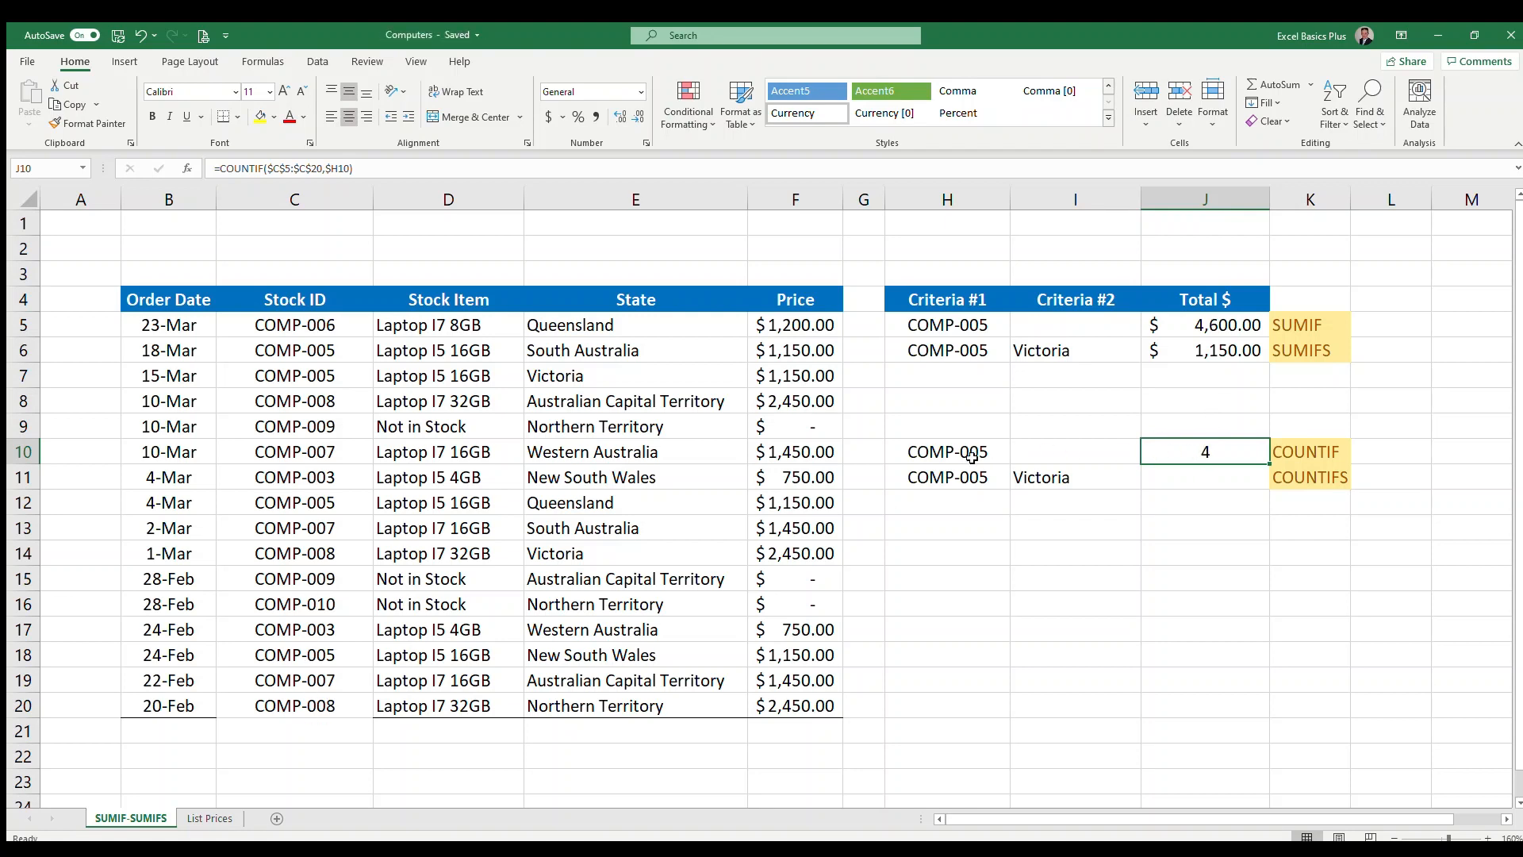
Check the COMP-005 entries in the Stock ID column against the COUNTIF result in J10
drag(298, 323, 301, 703)
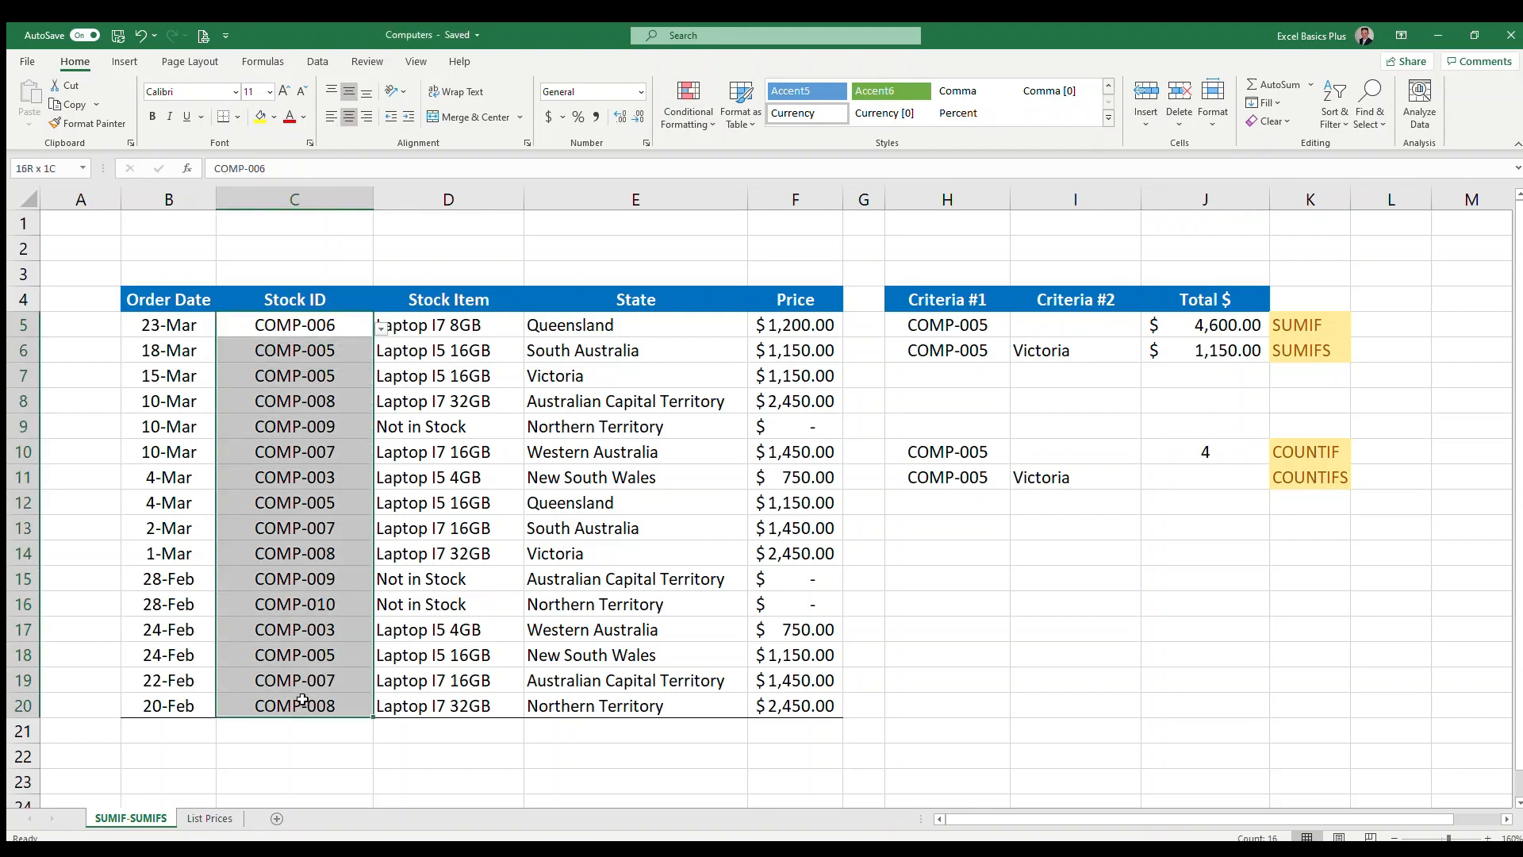
click(341, 348)
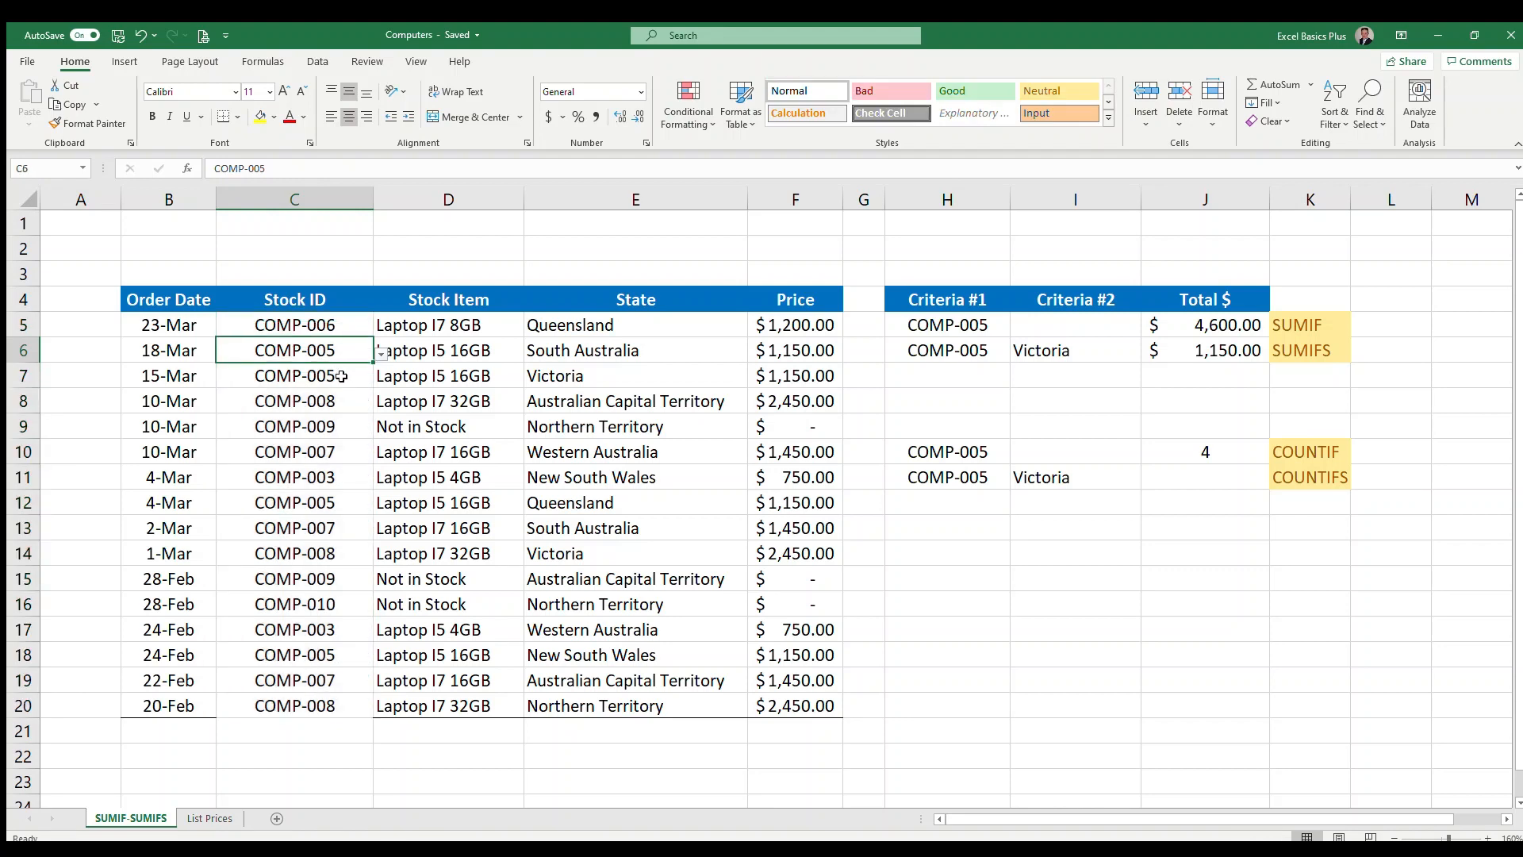
click(343, 376)
click(343, 503)
click(338, 632)
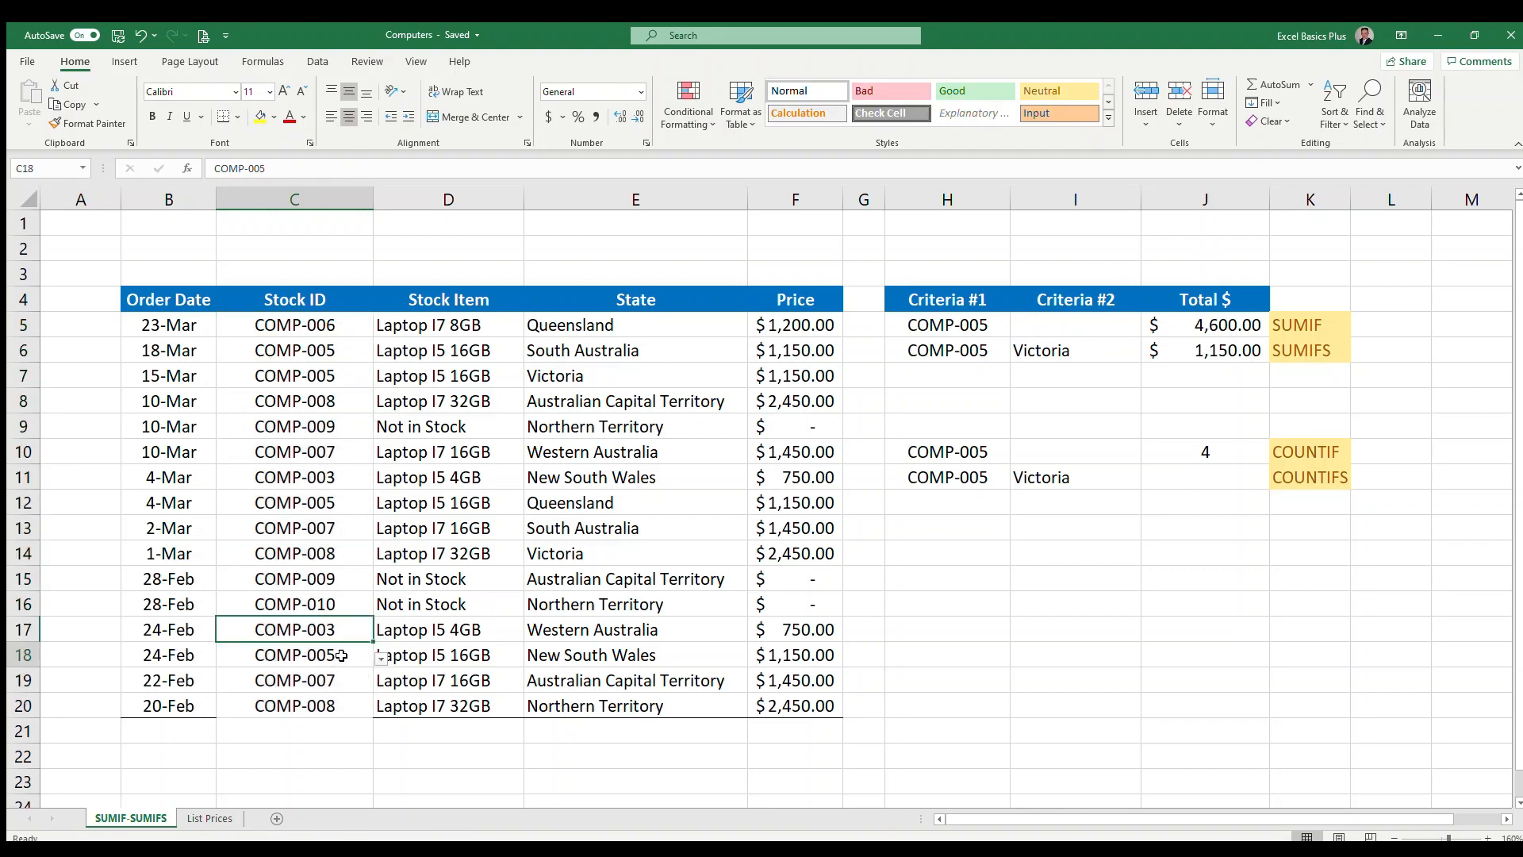
click(341, 655)
click(1239, 456)
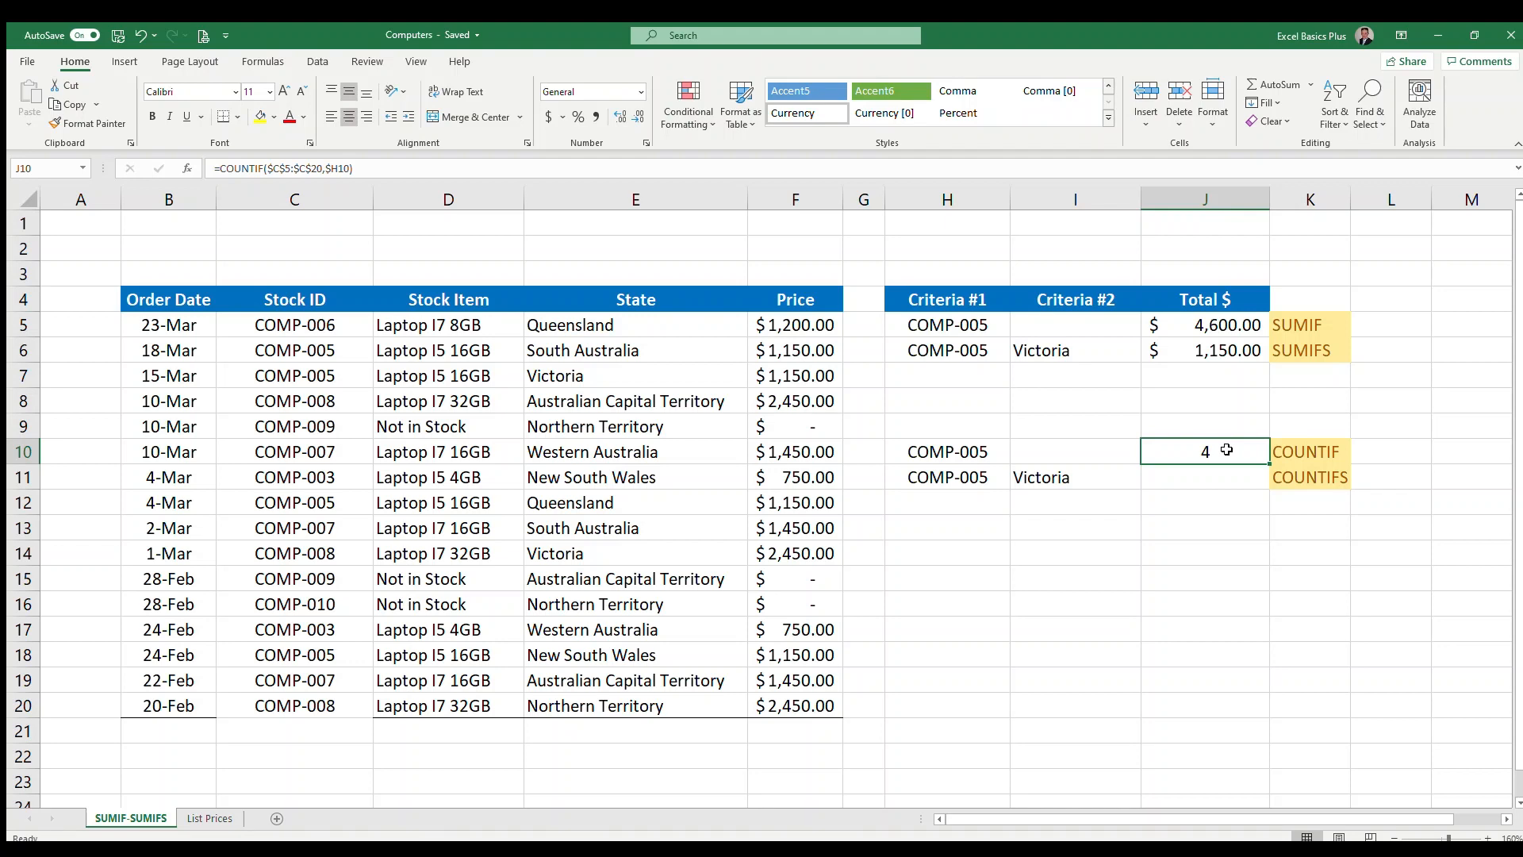
Start a COUNTIFS formula in J11 with $C$5:$C$20 as the first criteria range and H11 as its criterion
click(1213, 479)
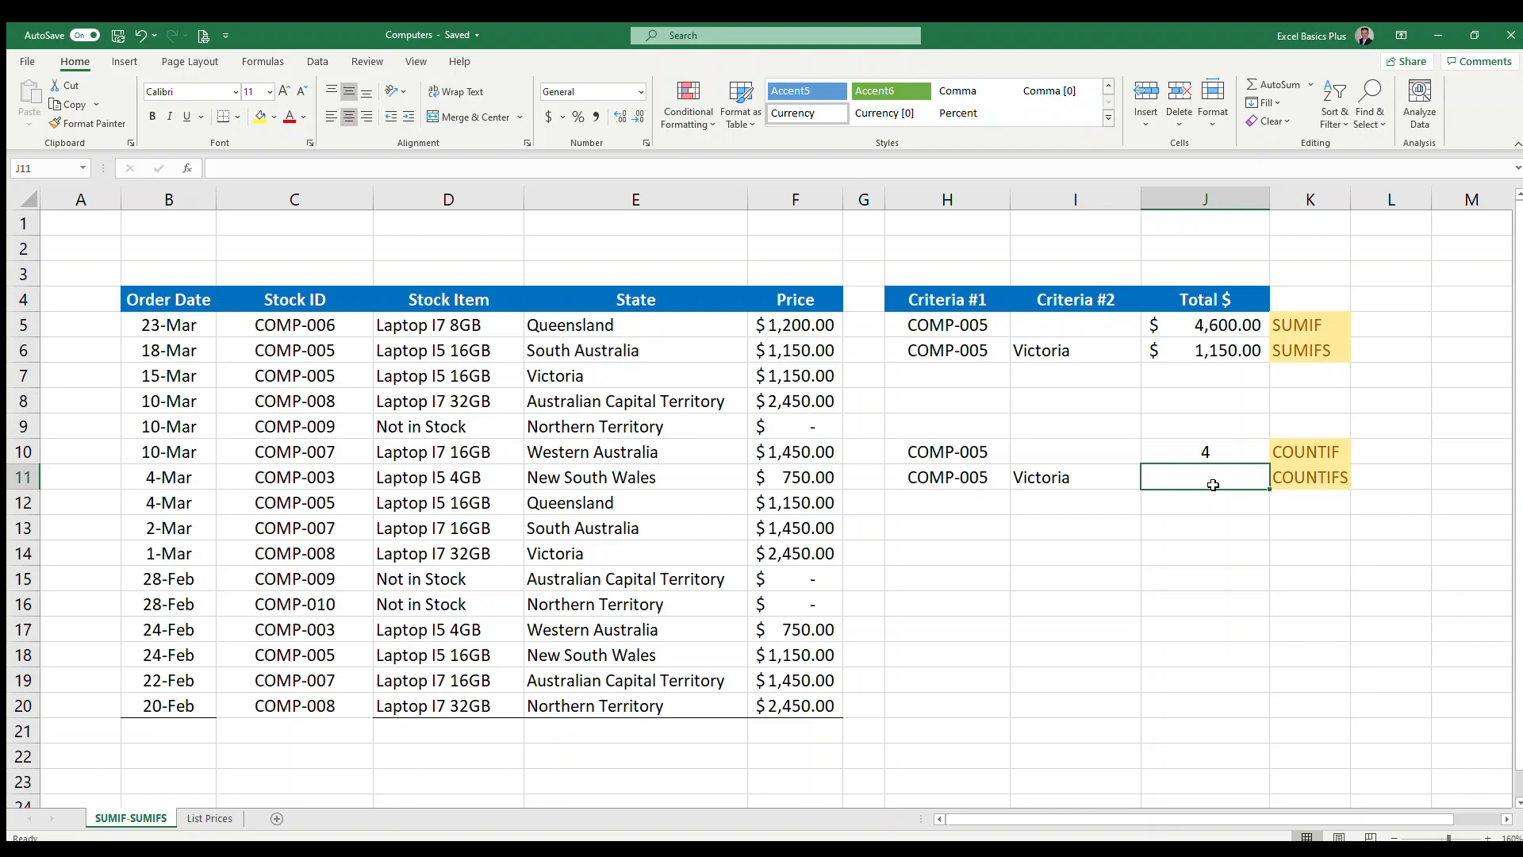
text(=countifs)
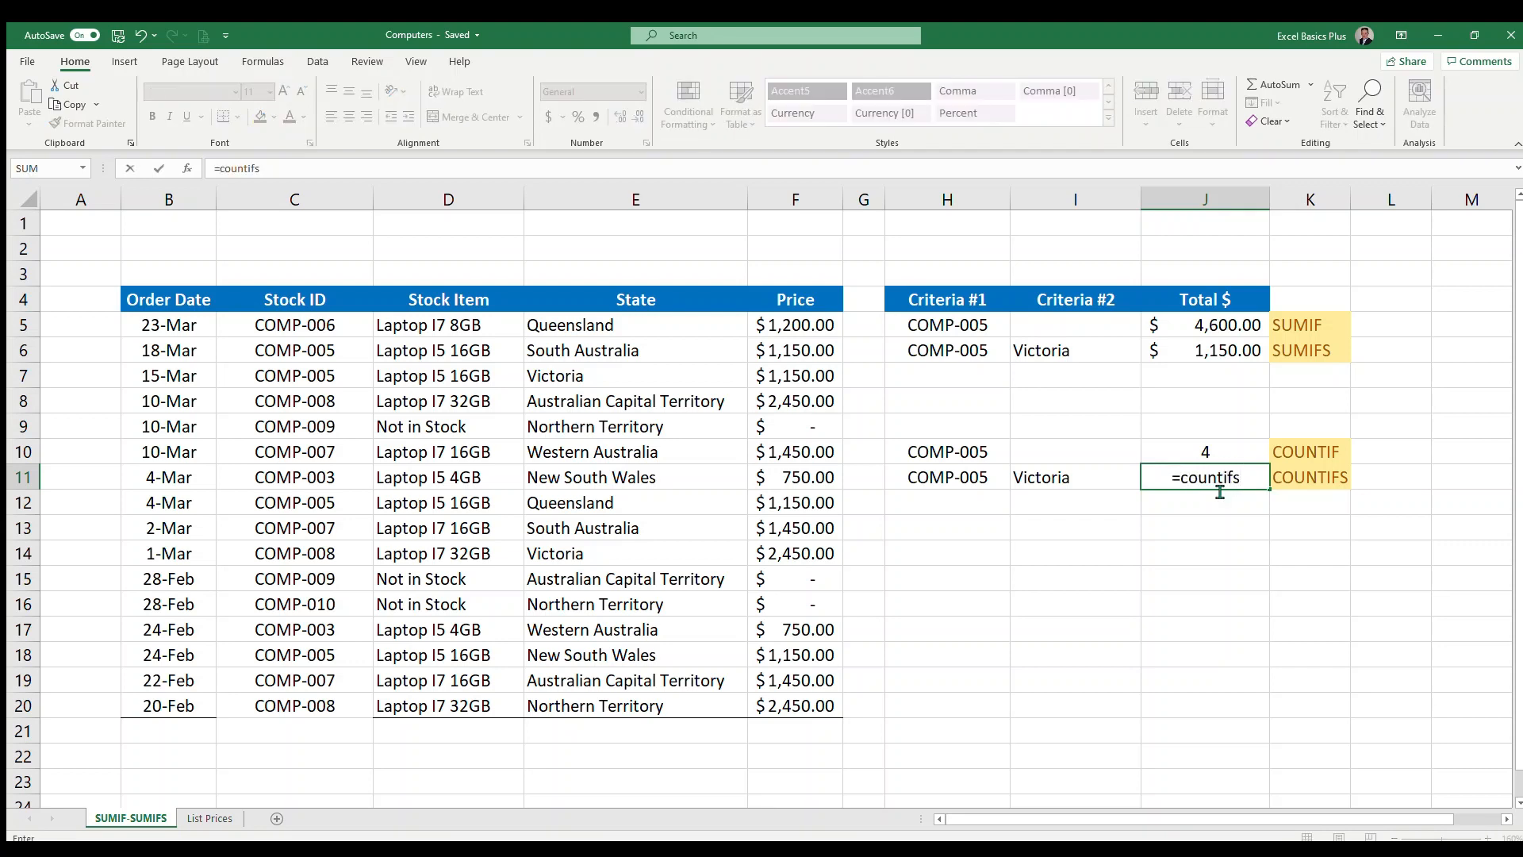
text(()
drag(297, 323, 300, 479)
drag(311, 668, 321, 705)
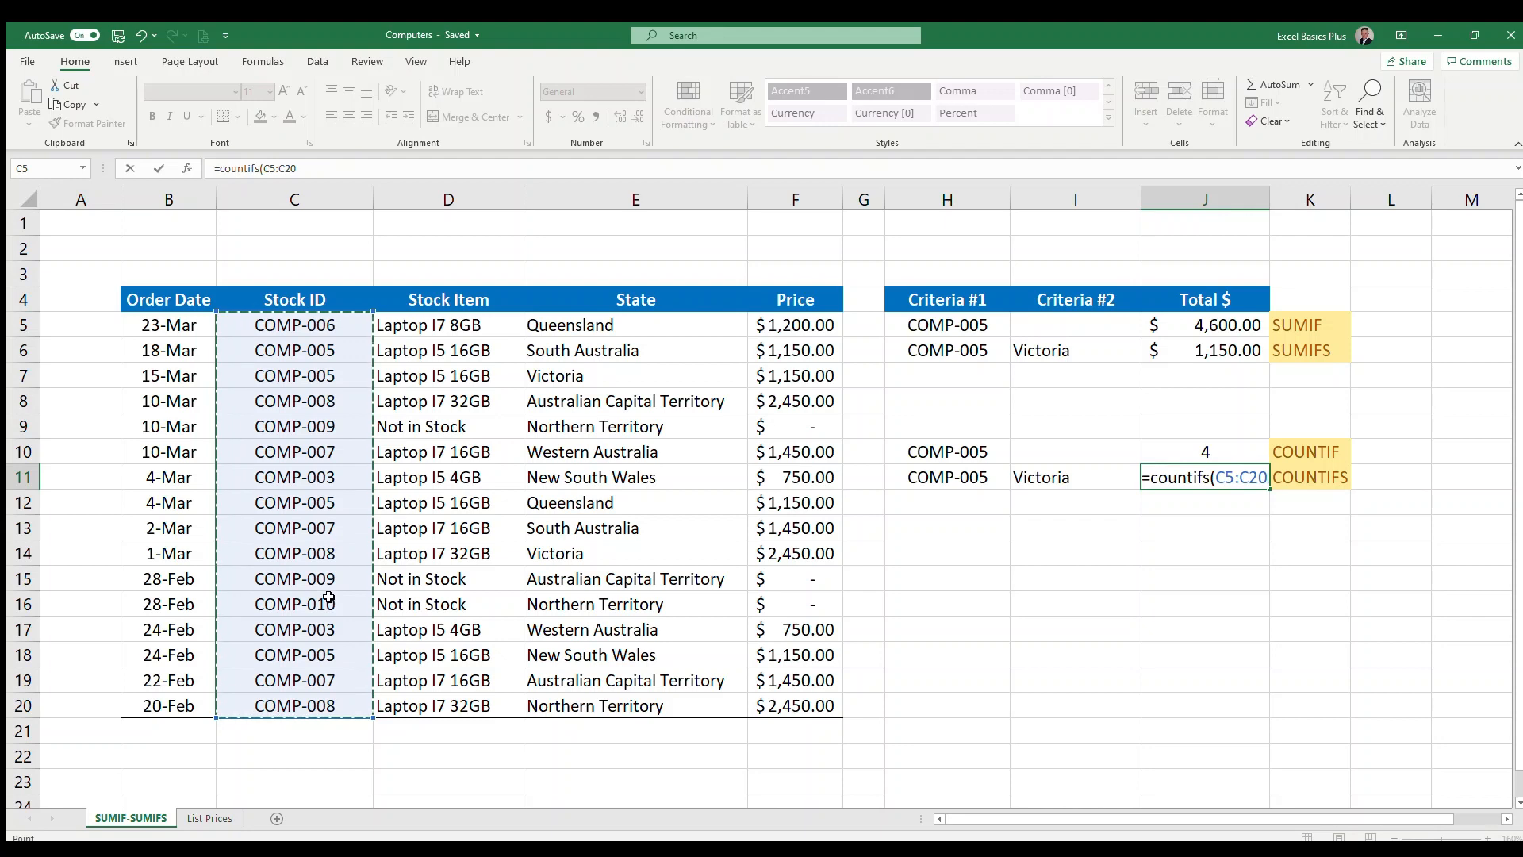
key(F4)
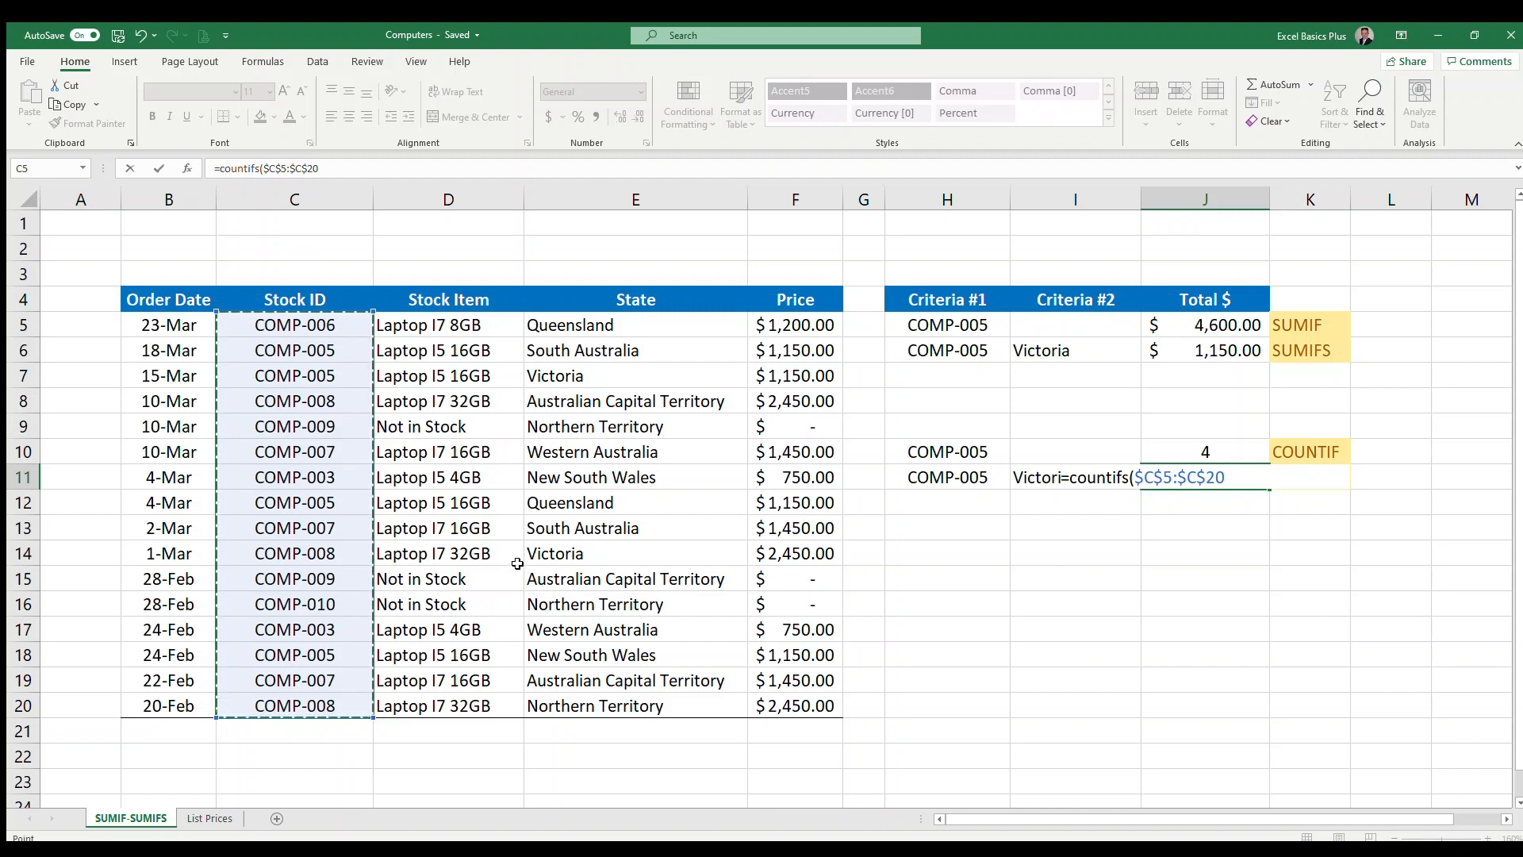
text(,)
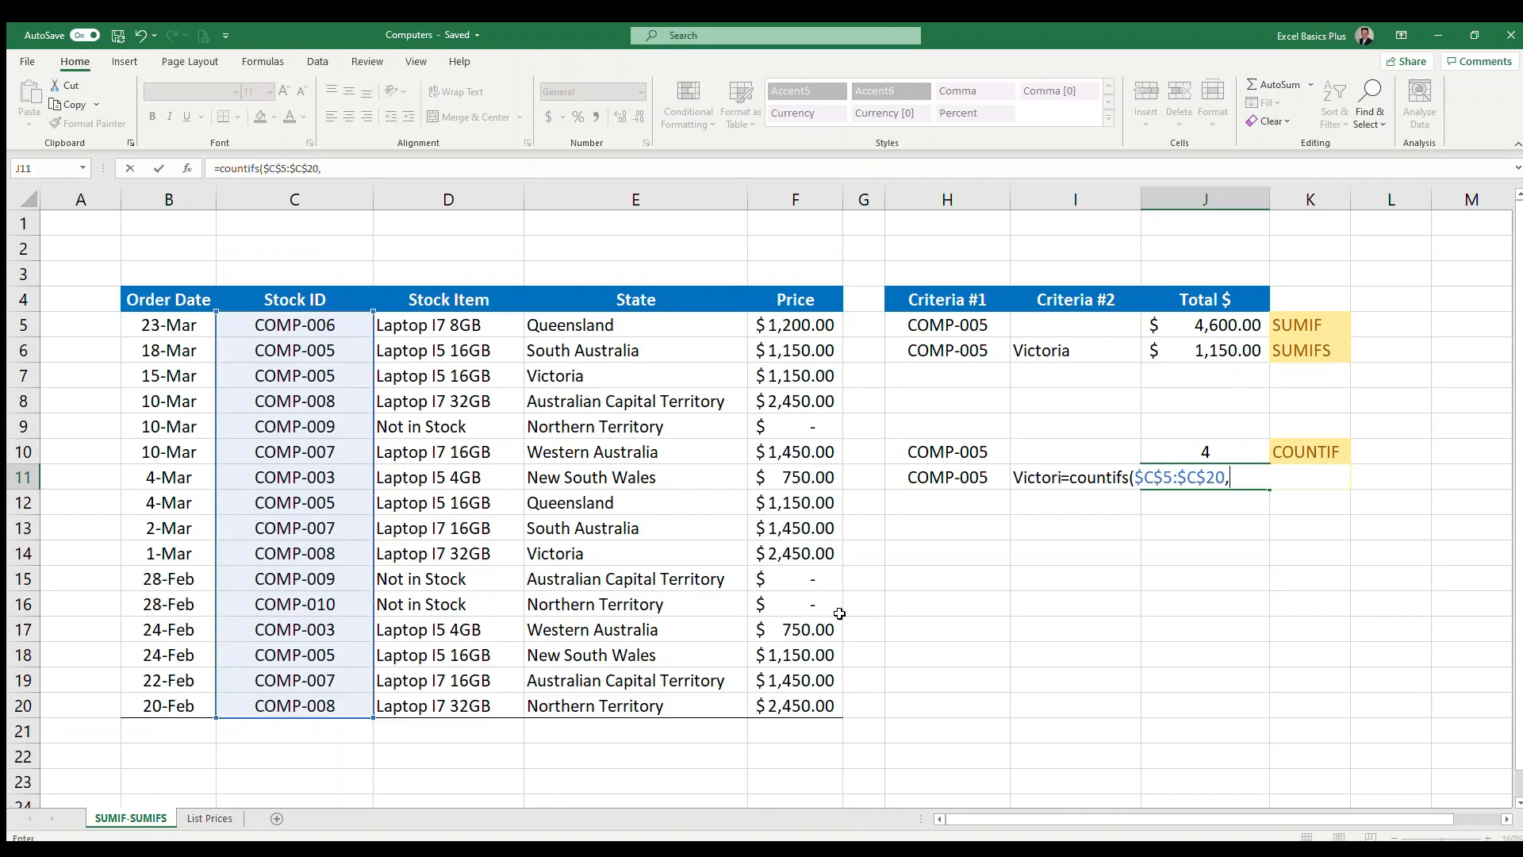
click(956, 476)
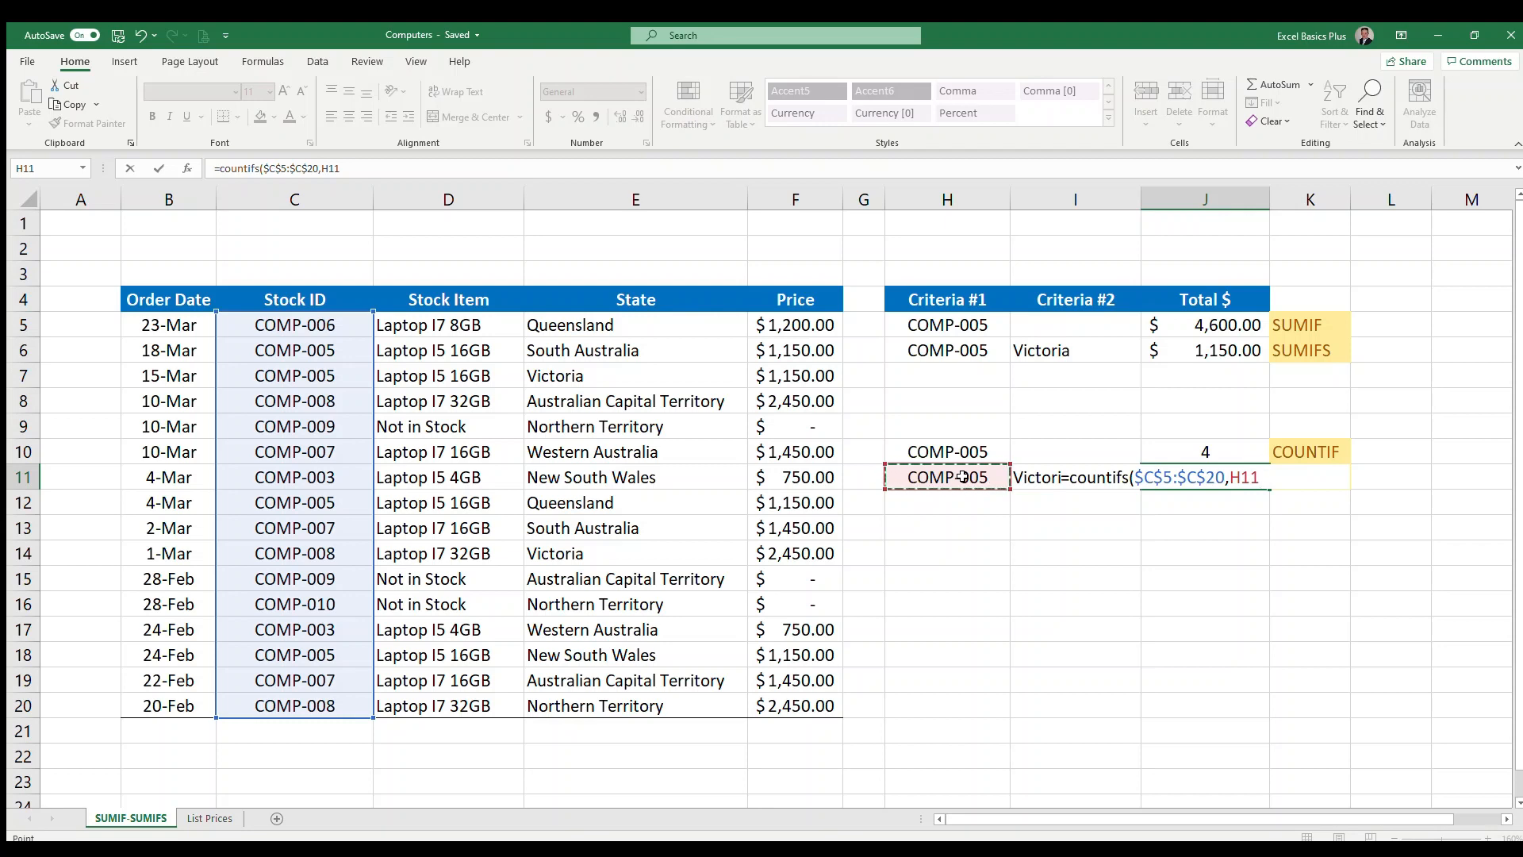
Add the State range $E$5:$E$20 with criterion I11 as the second COUNTIFS pair and complete the formula
text(,)
drag(620, 320, 607, 706)
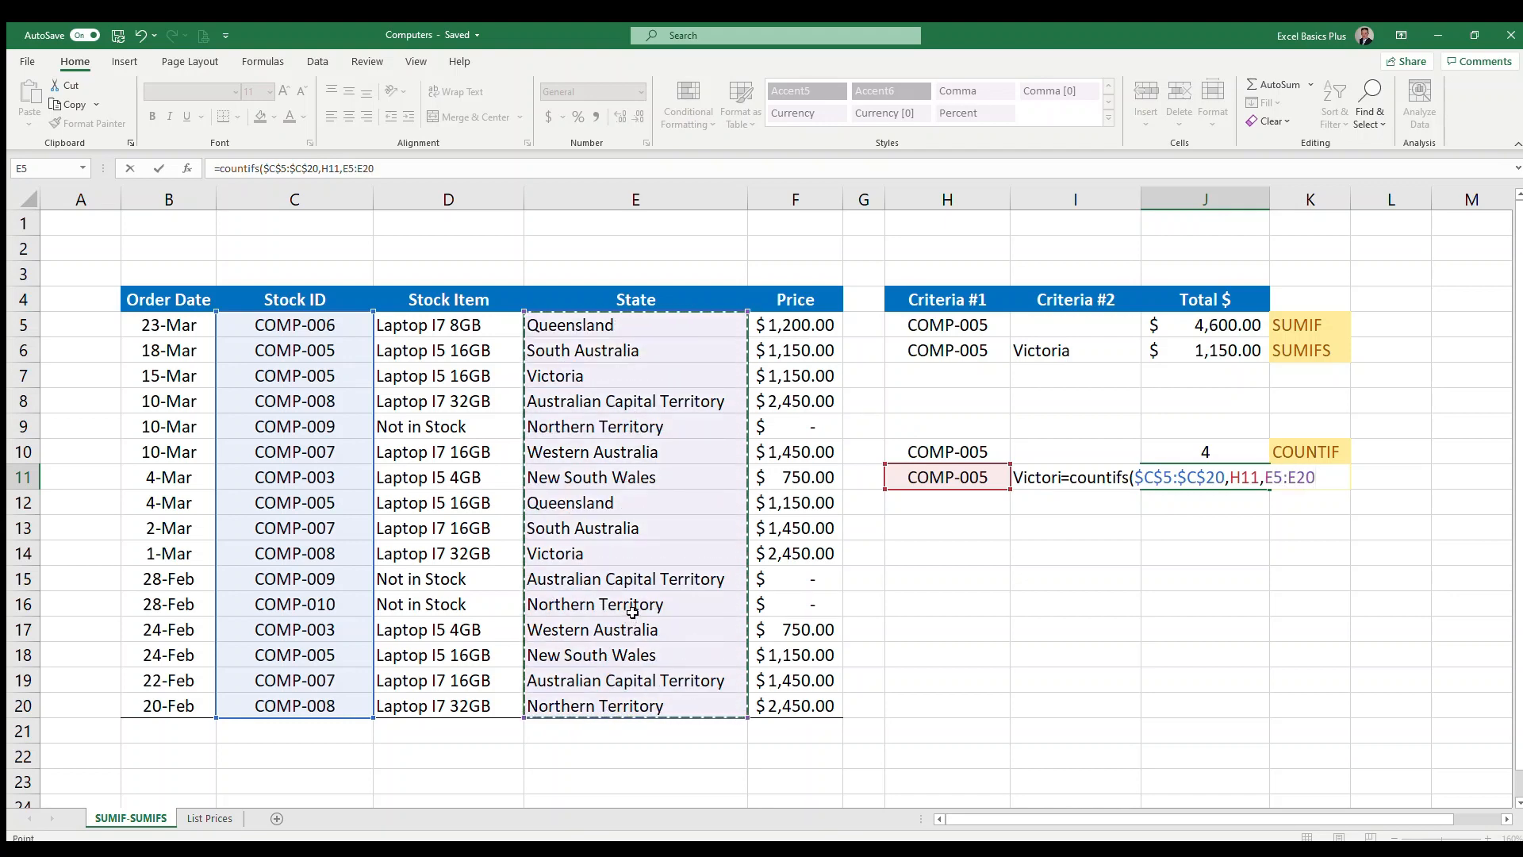
key(F4)
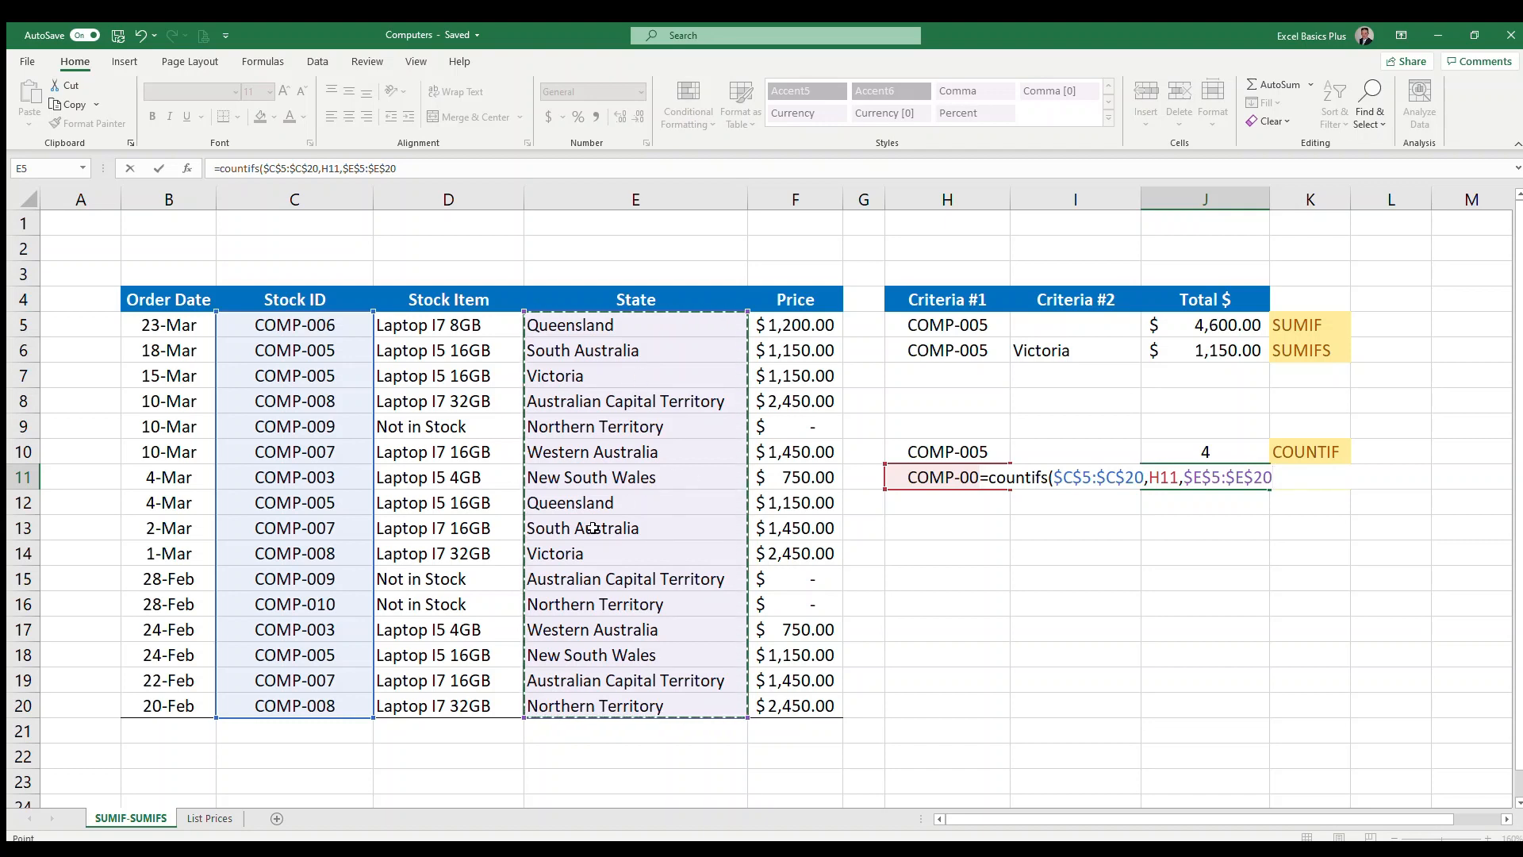
text(,)
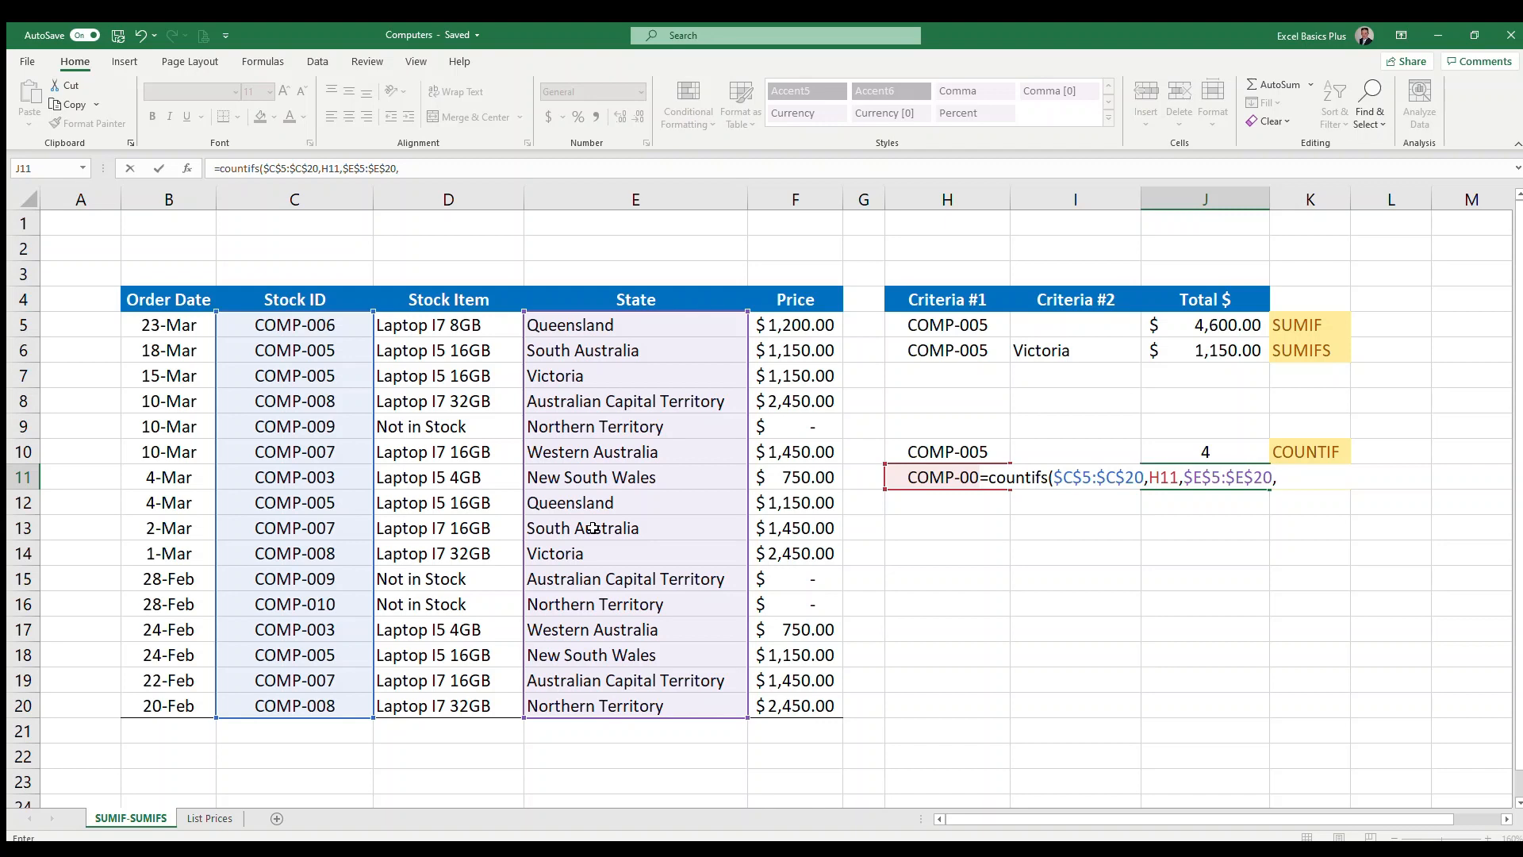
text(I11))
key(Return)
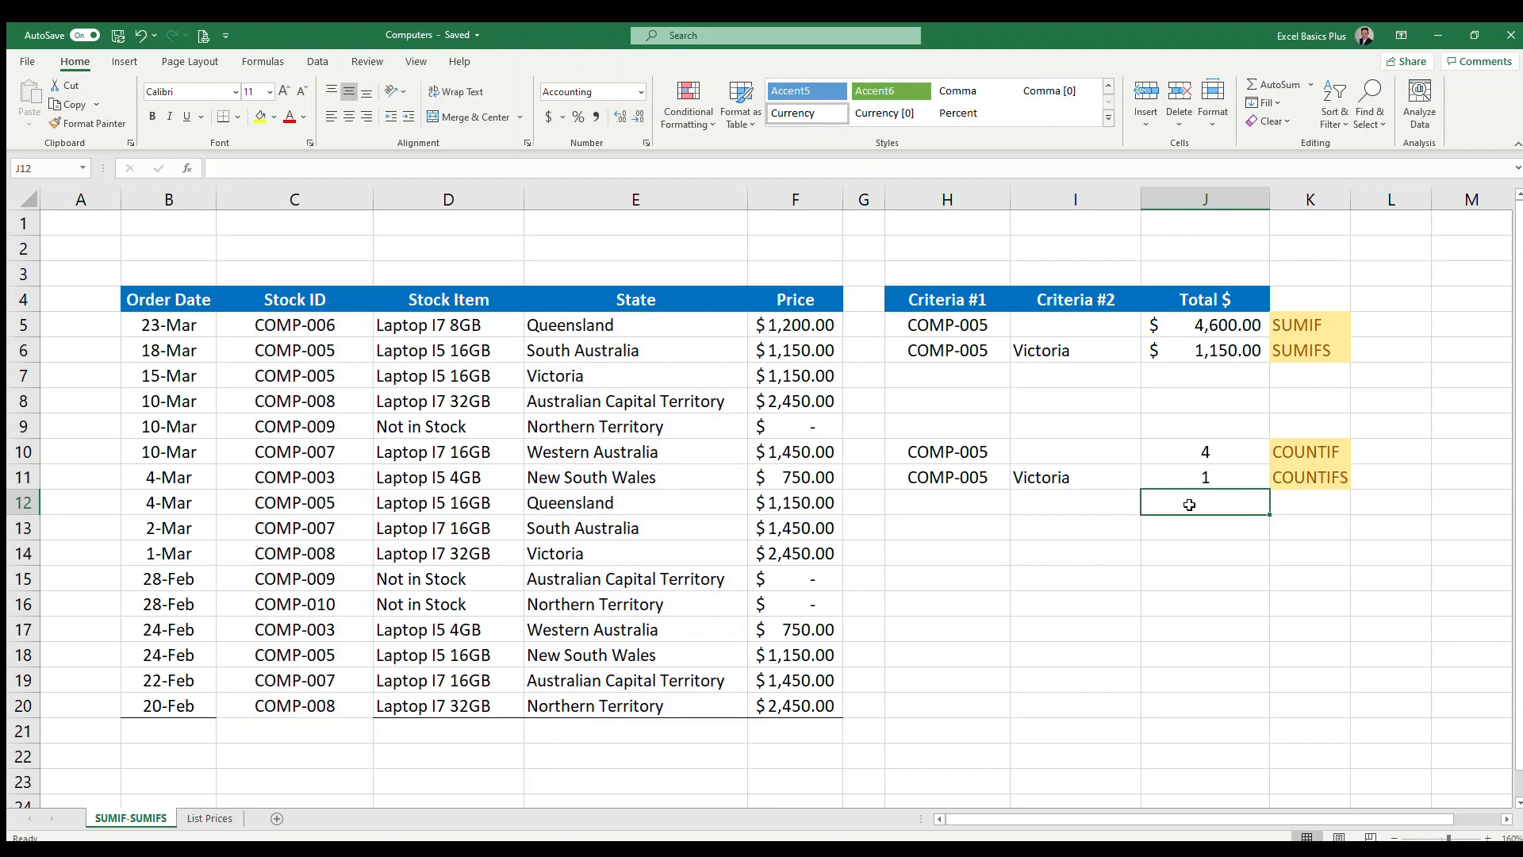
Compare the COUNTIFS formula in J11 with the SUMIF and SUMIFS formulas in J5 and J6
click(1240, 478)
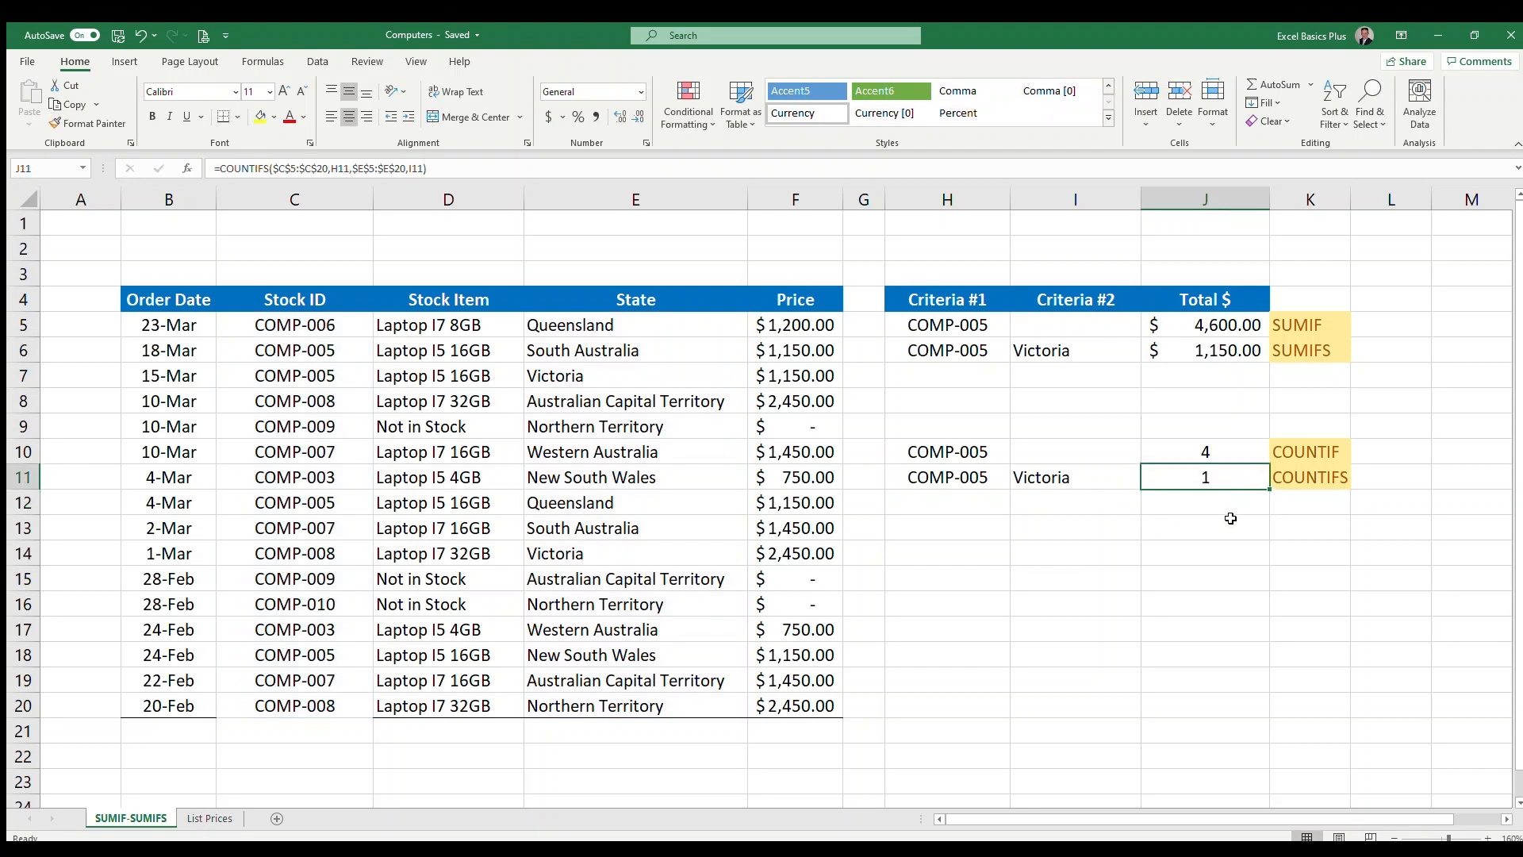
click(1248, 329)
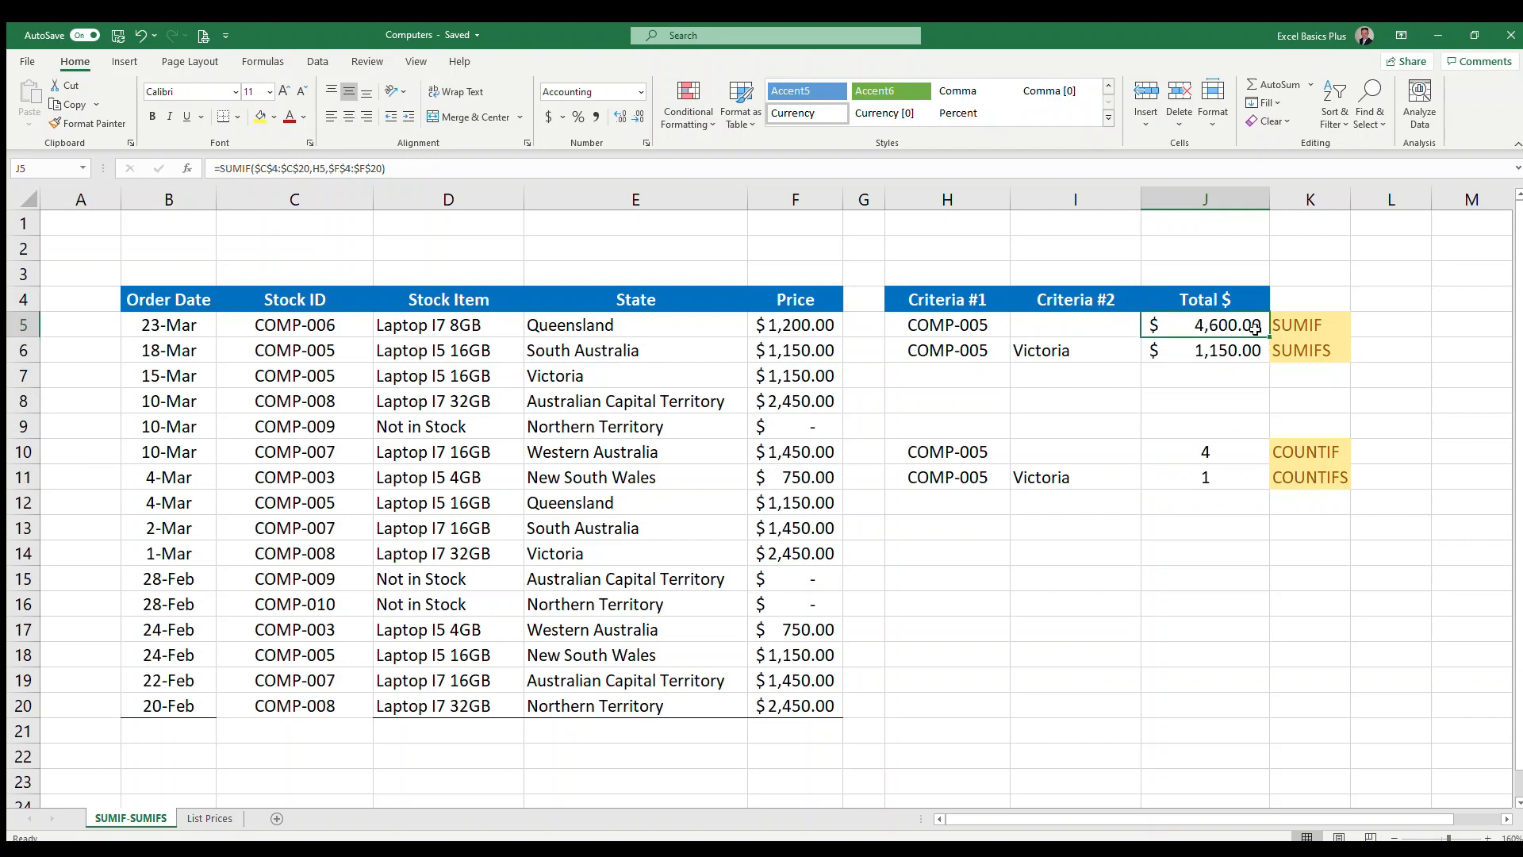
click(1252, 351)
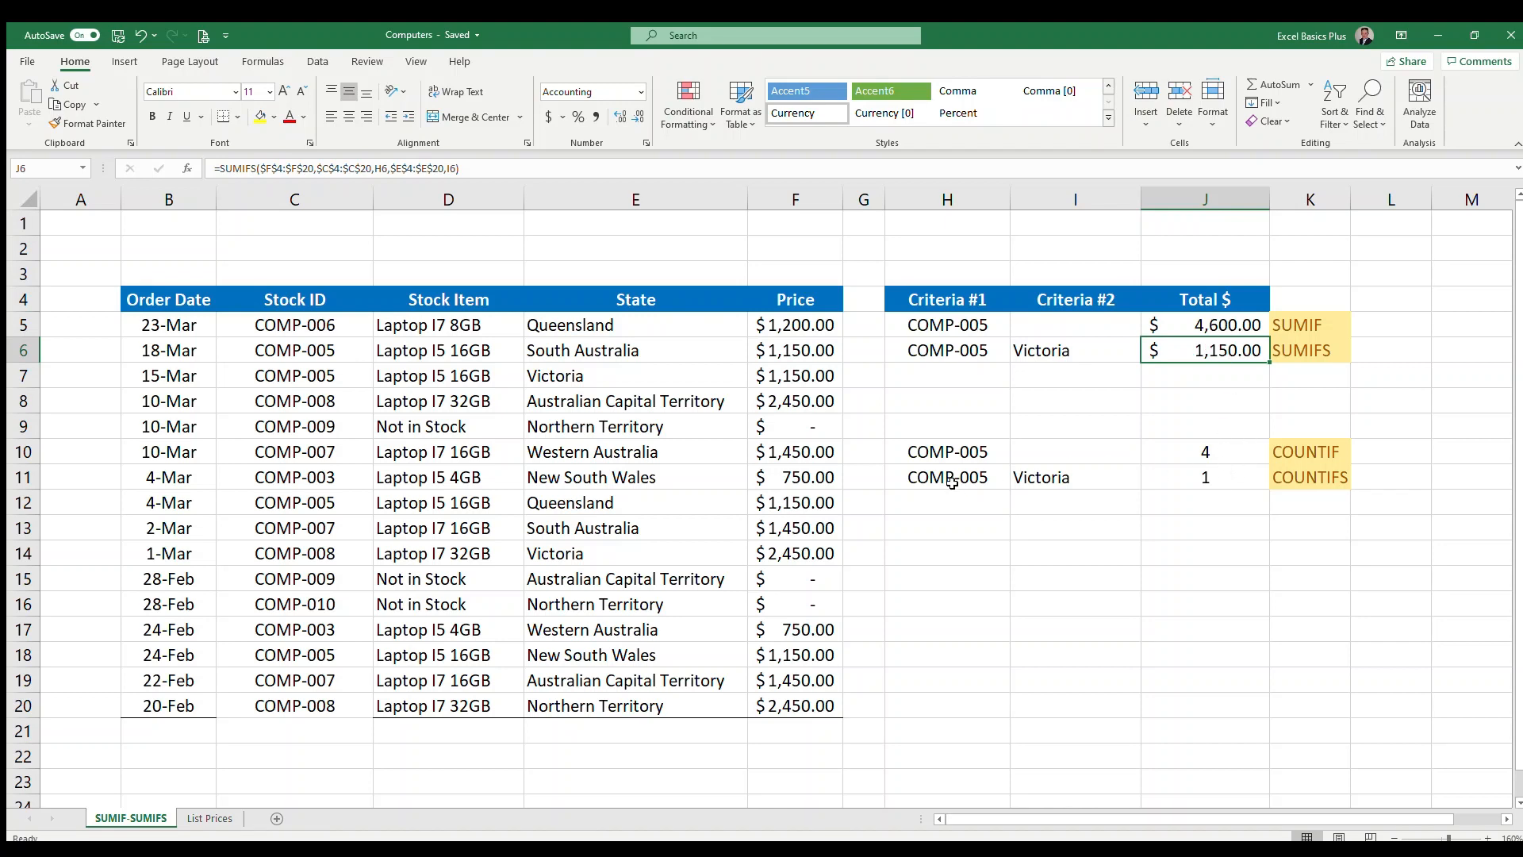
click(1228, 480)
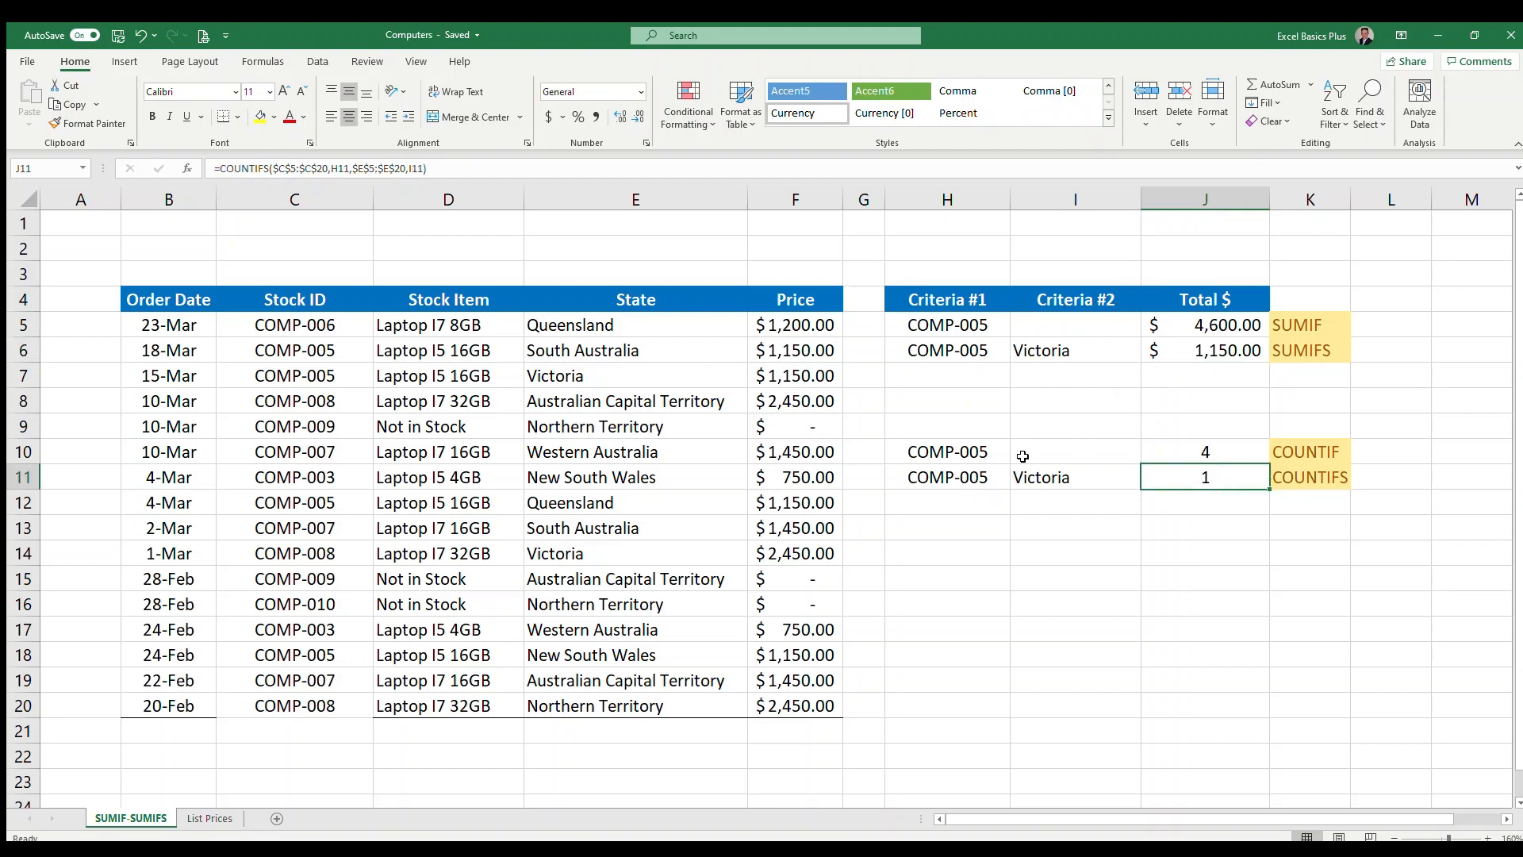
Set the COUNTIFS criteria in row 11 to COMP-008 and Northern Territory, and check the result in J11
click(946, 477)
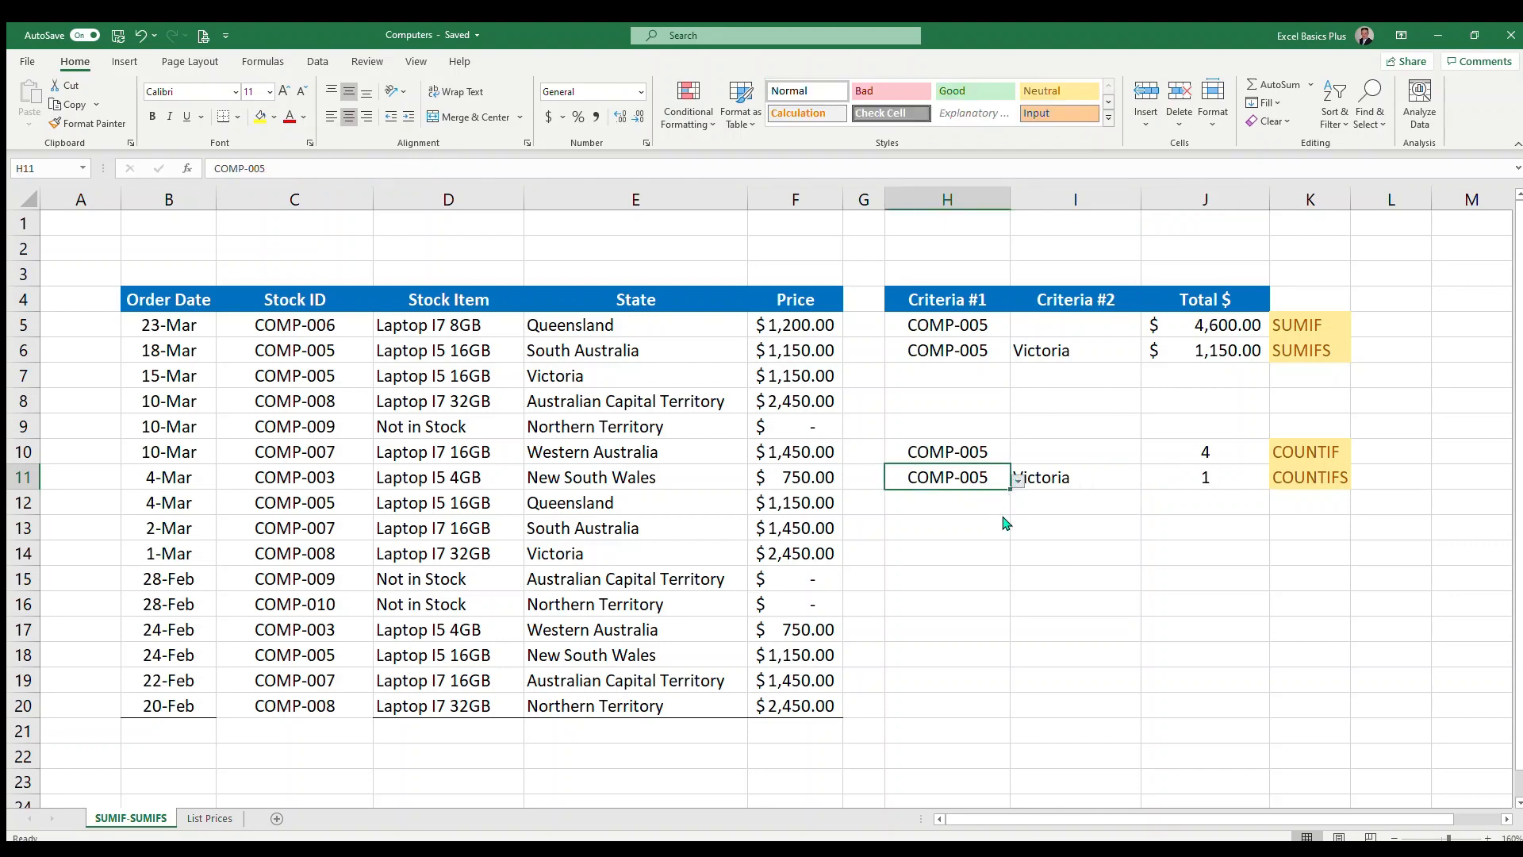
click(915, 497)
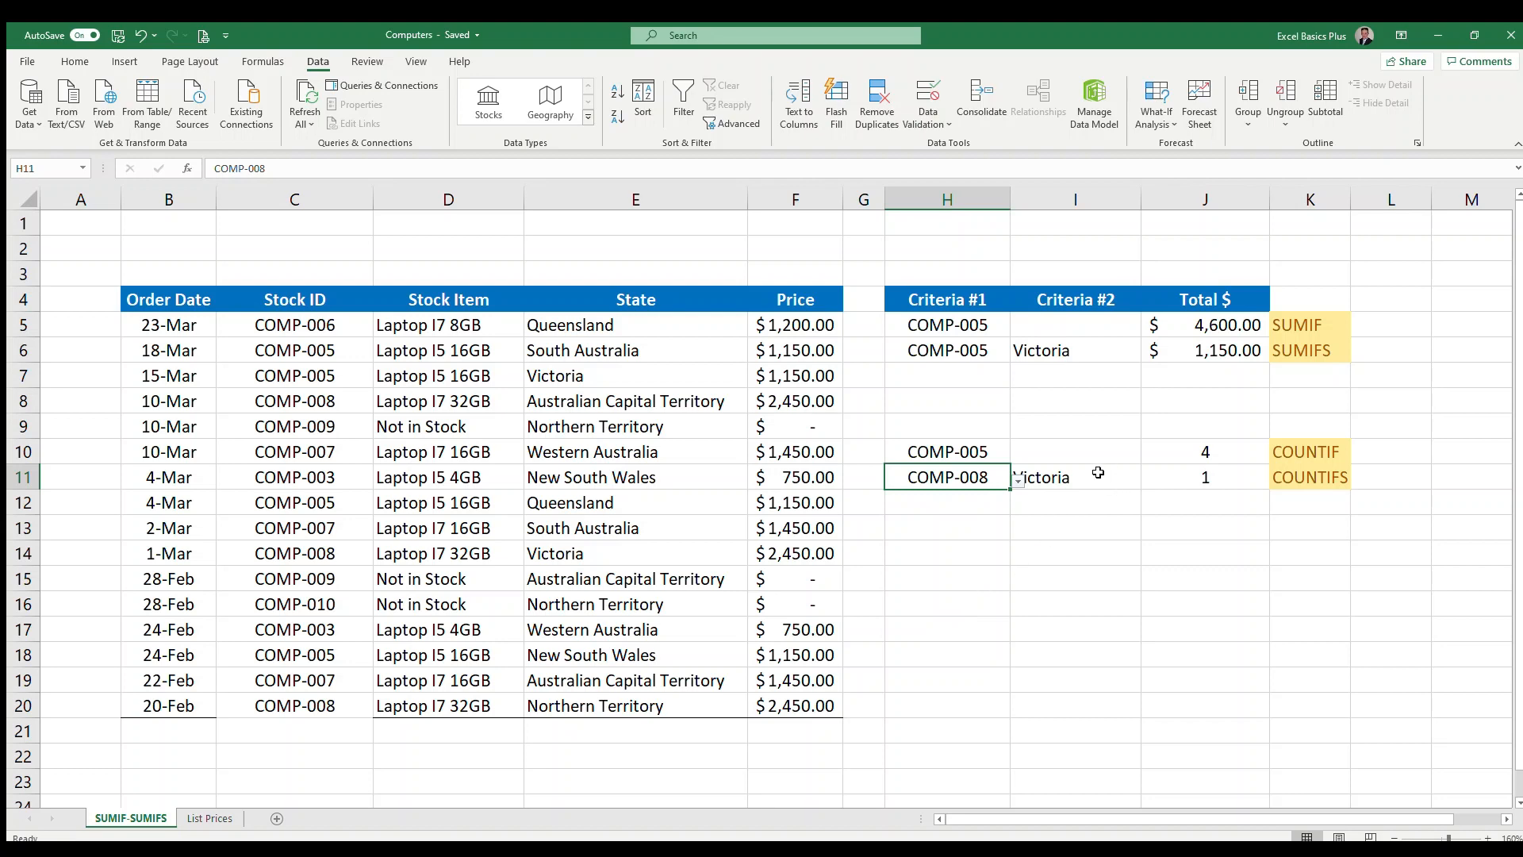
click(1098, 473)
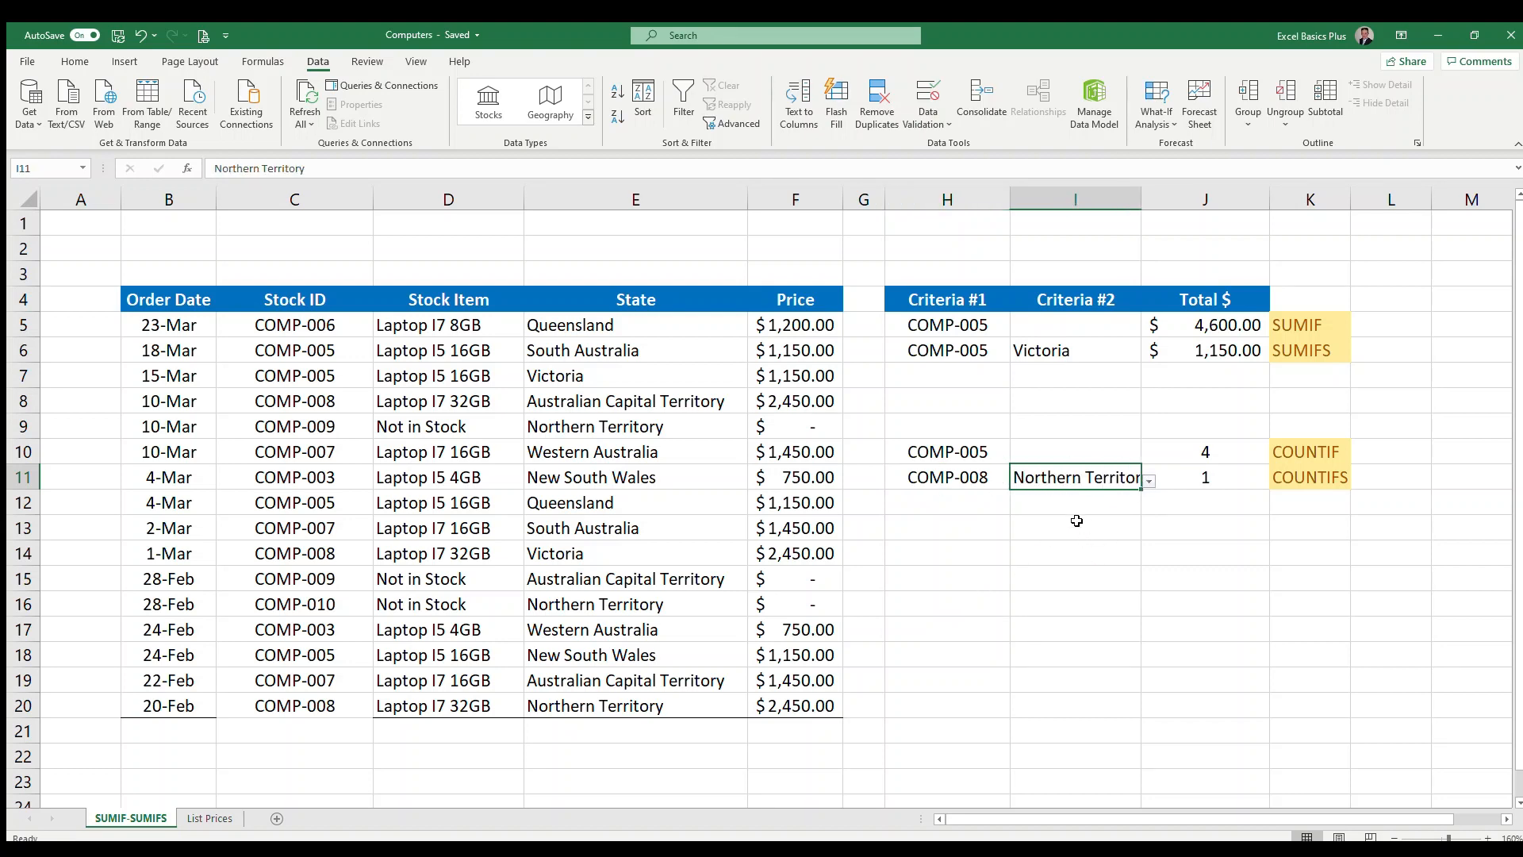
click(966, 478)
click(993, 533)
click(1213, 477)
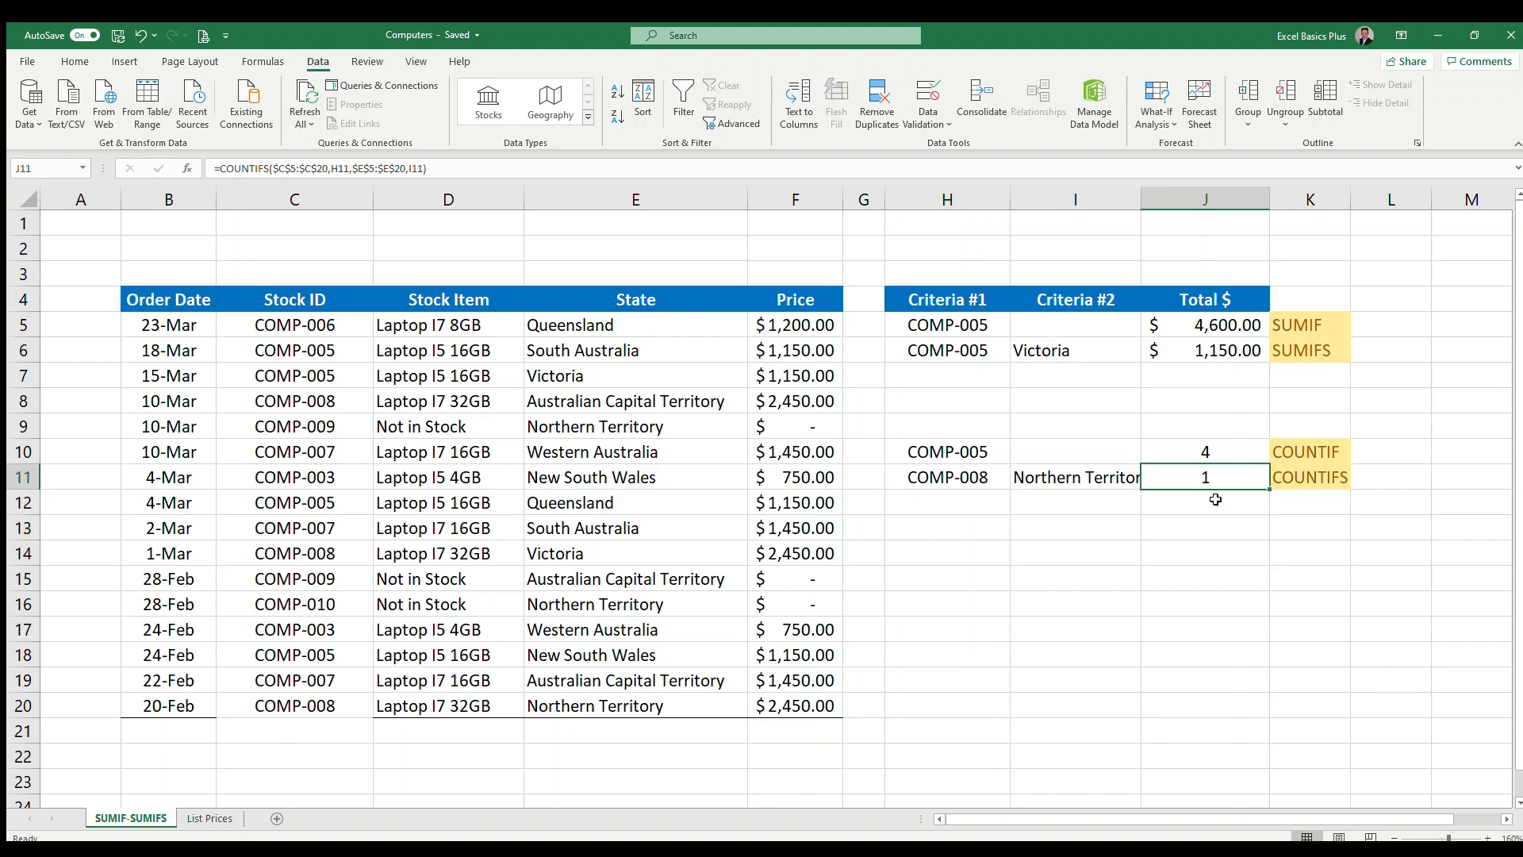
Set the COUNTIF criterion in H10 to COMP-008 and compare the results in J10 and J11
click(966, 451)
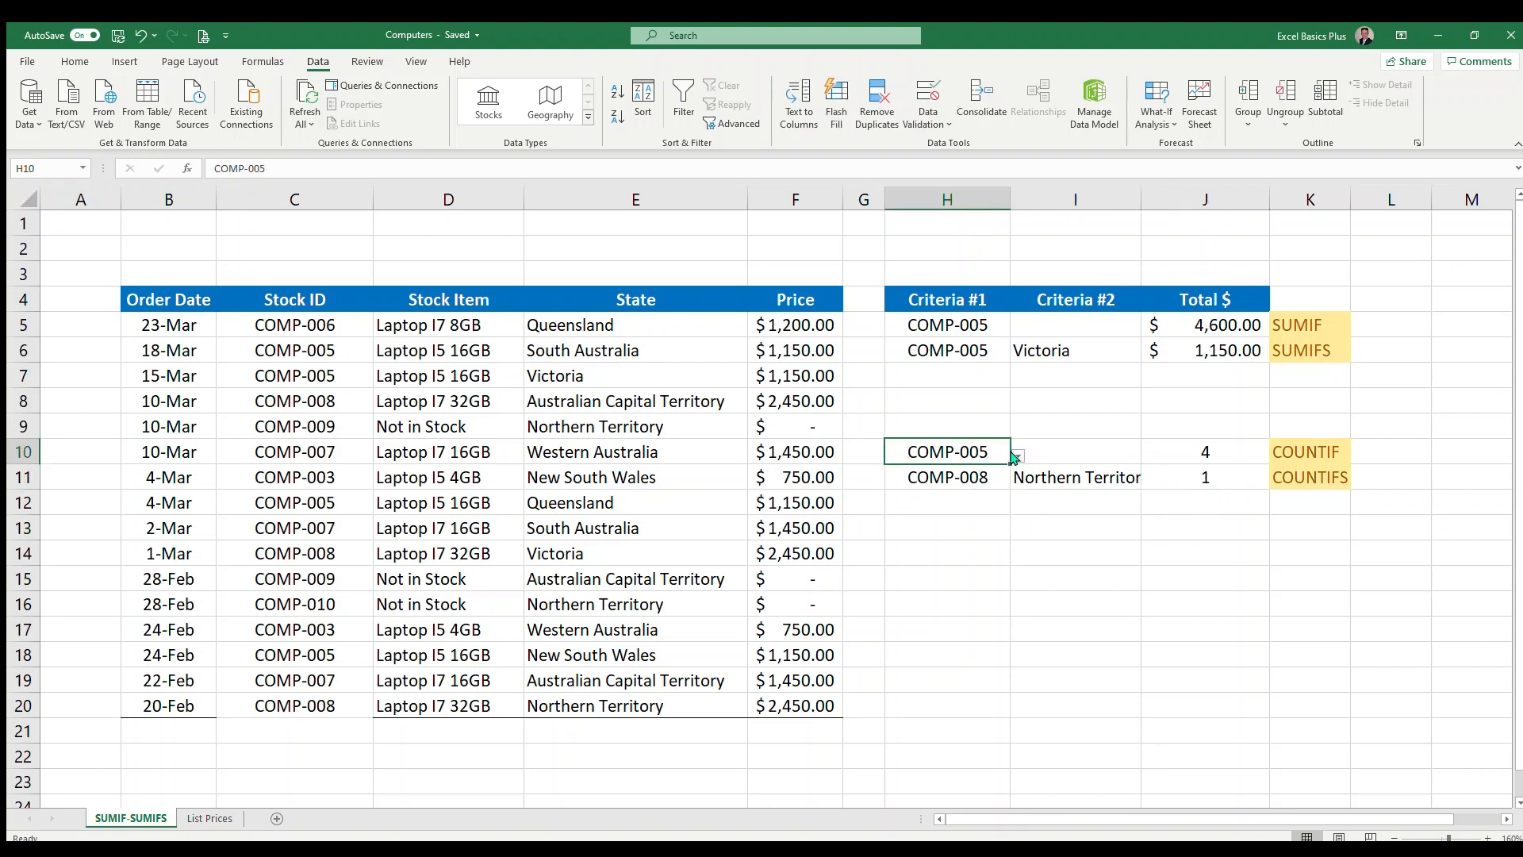
click(1016, 455)
click(944, 560)
click(1165, 542)
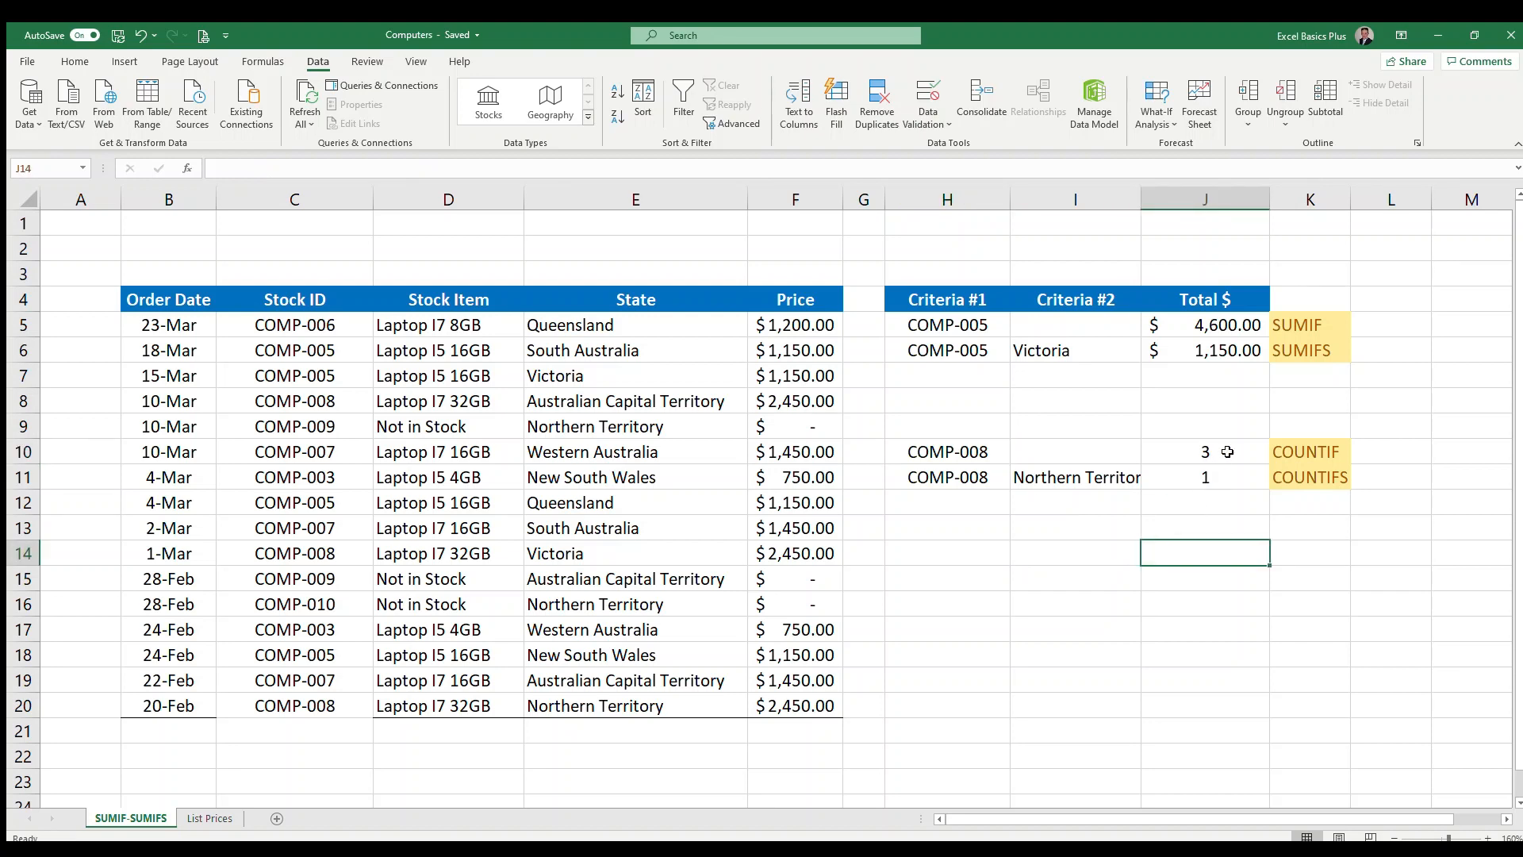
click(1231, 479)
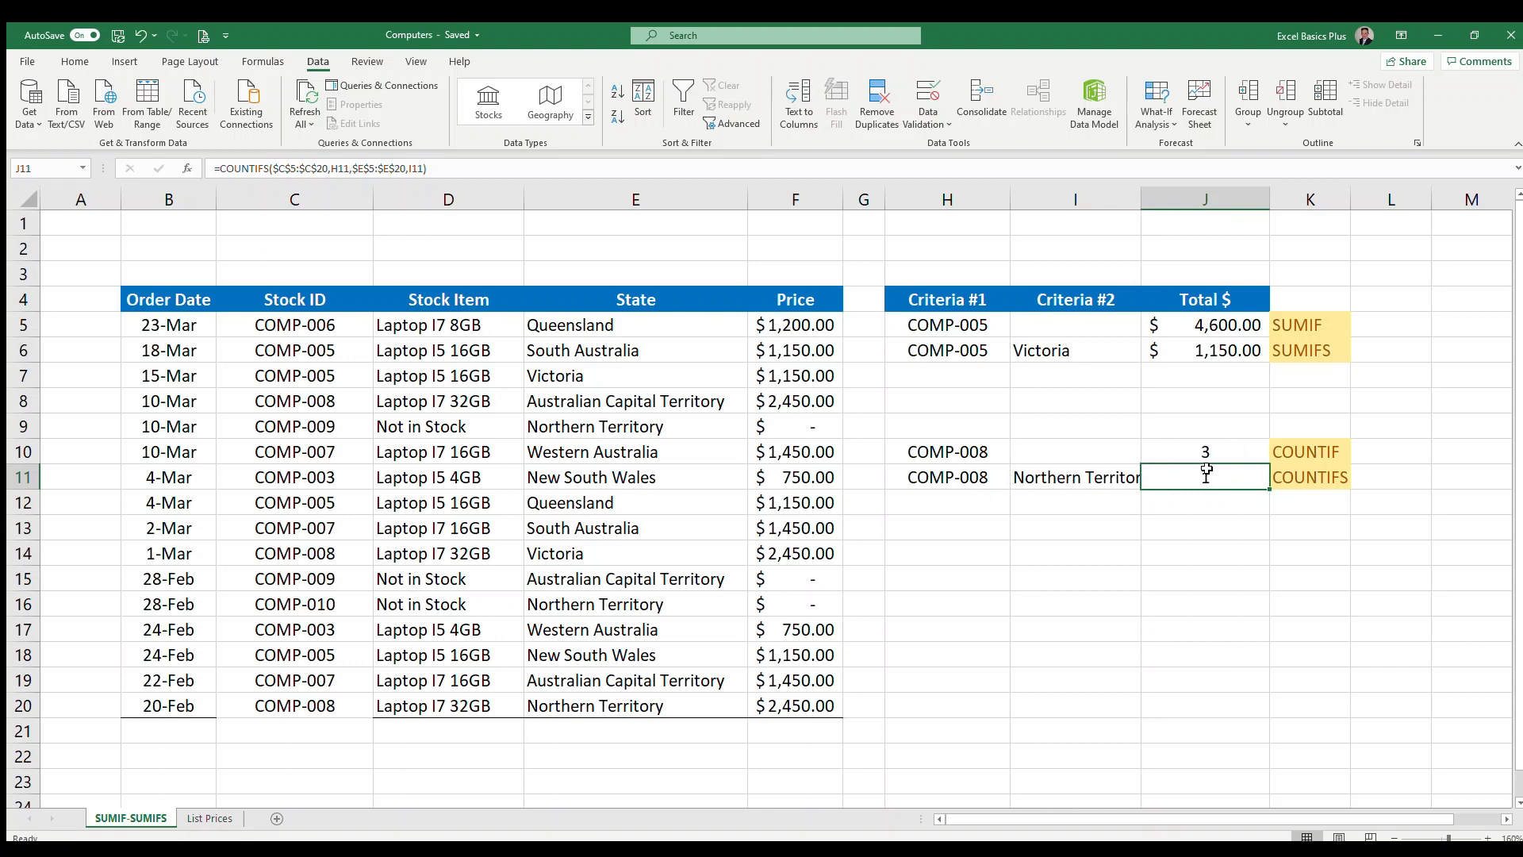
Set the stock ID criteria for both COUNTIF and COUNTIFS, in H10 and H11, to COMP-007
click(955, 453)
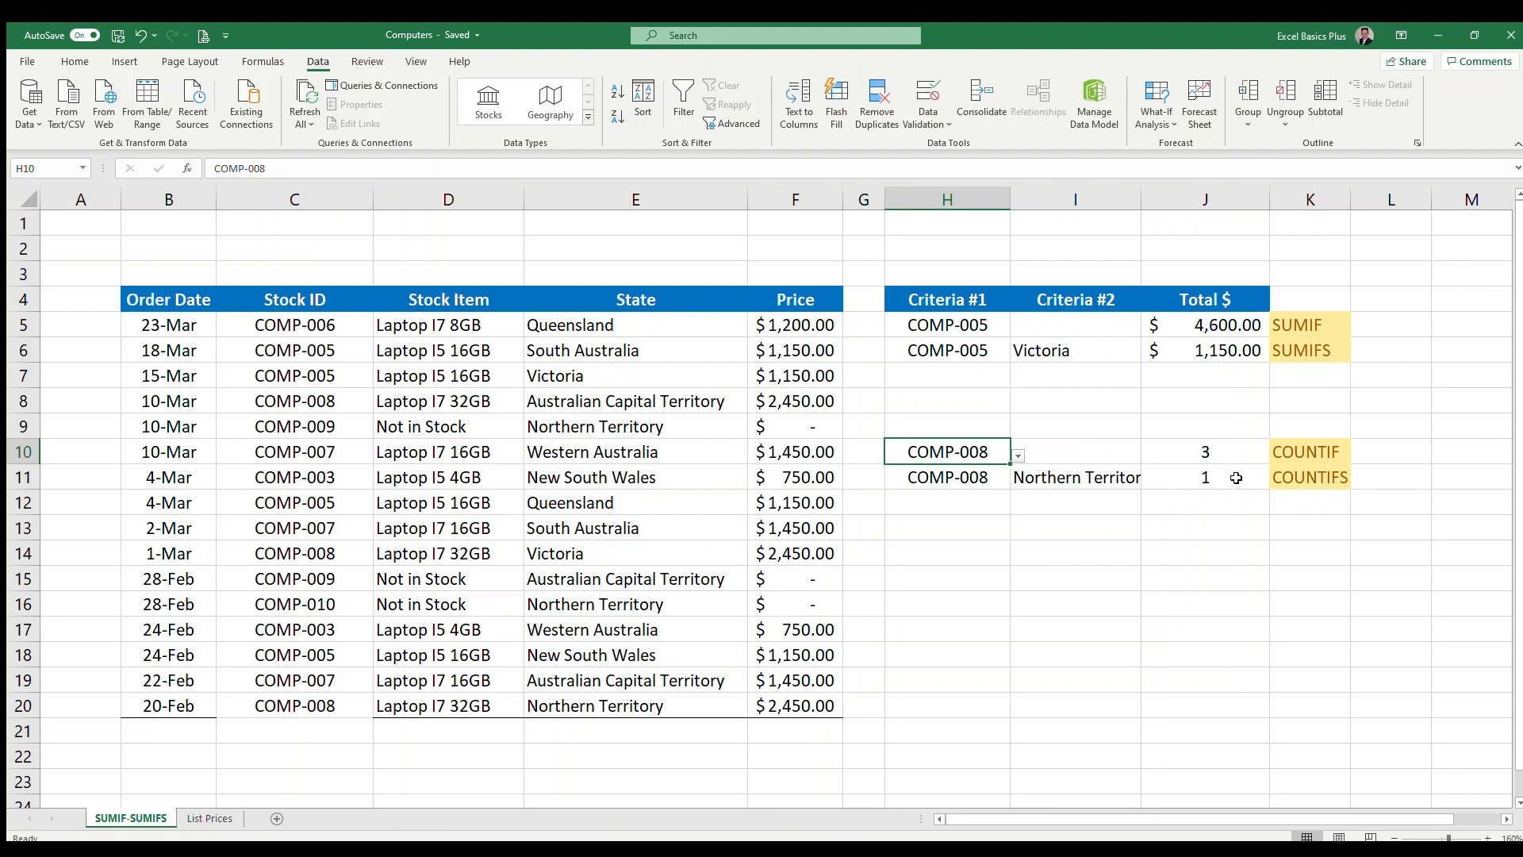
click(955, 479)
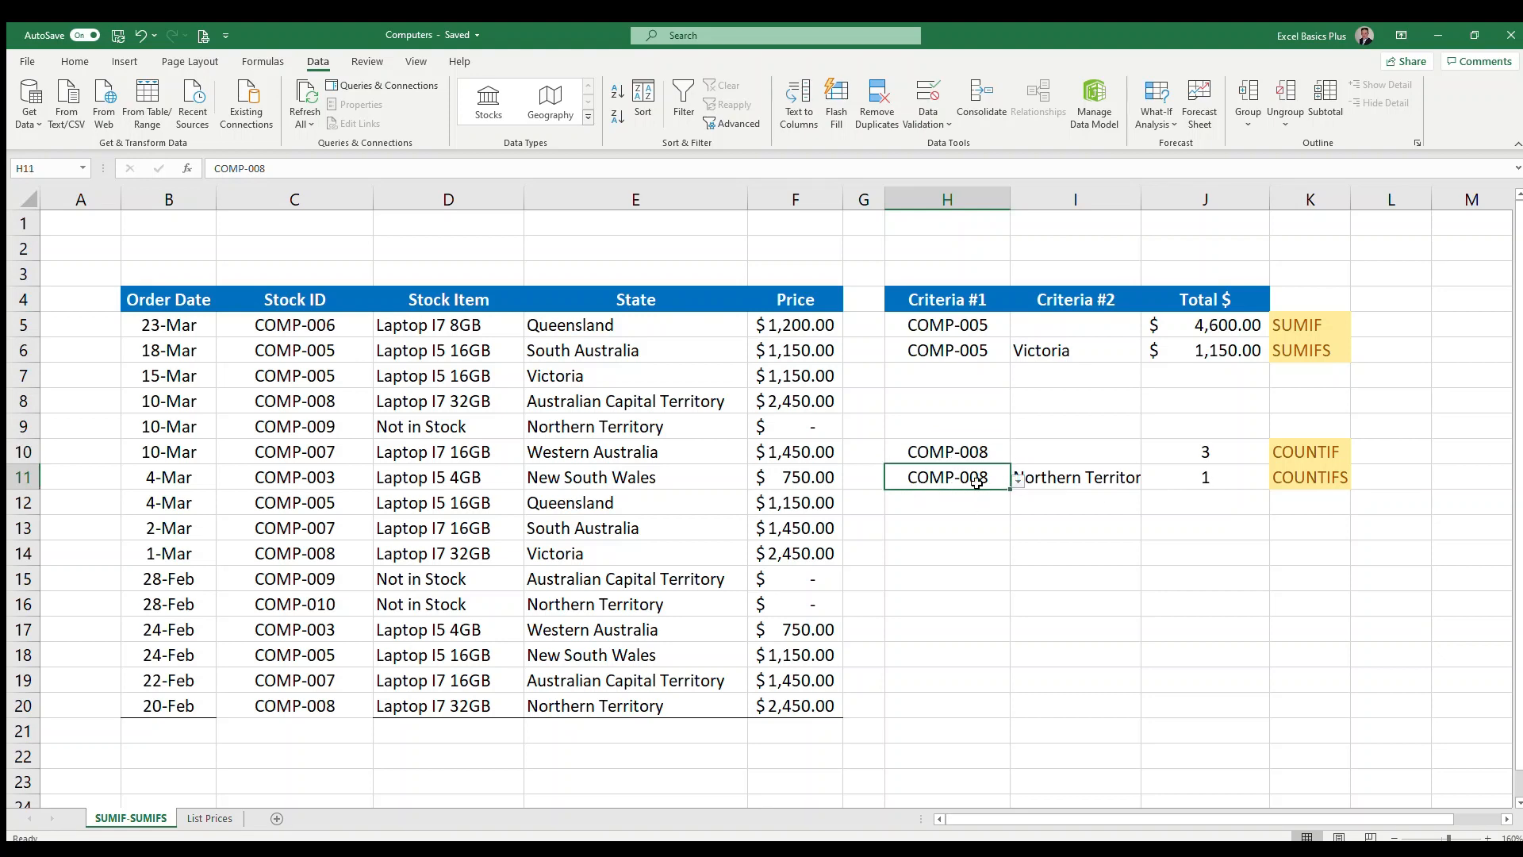
click(956, 451)
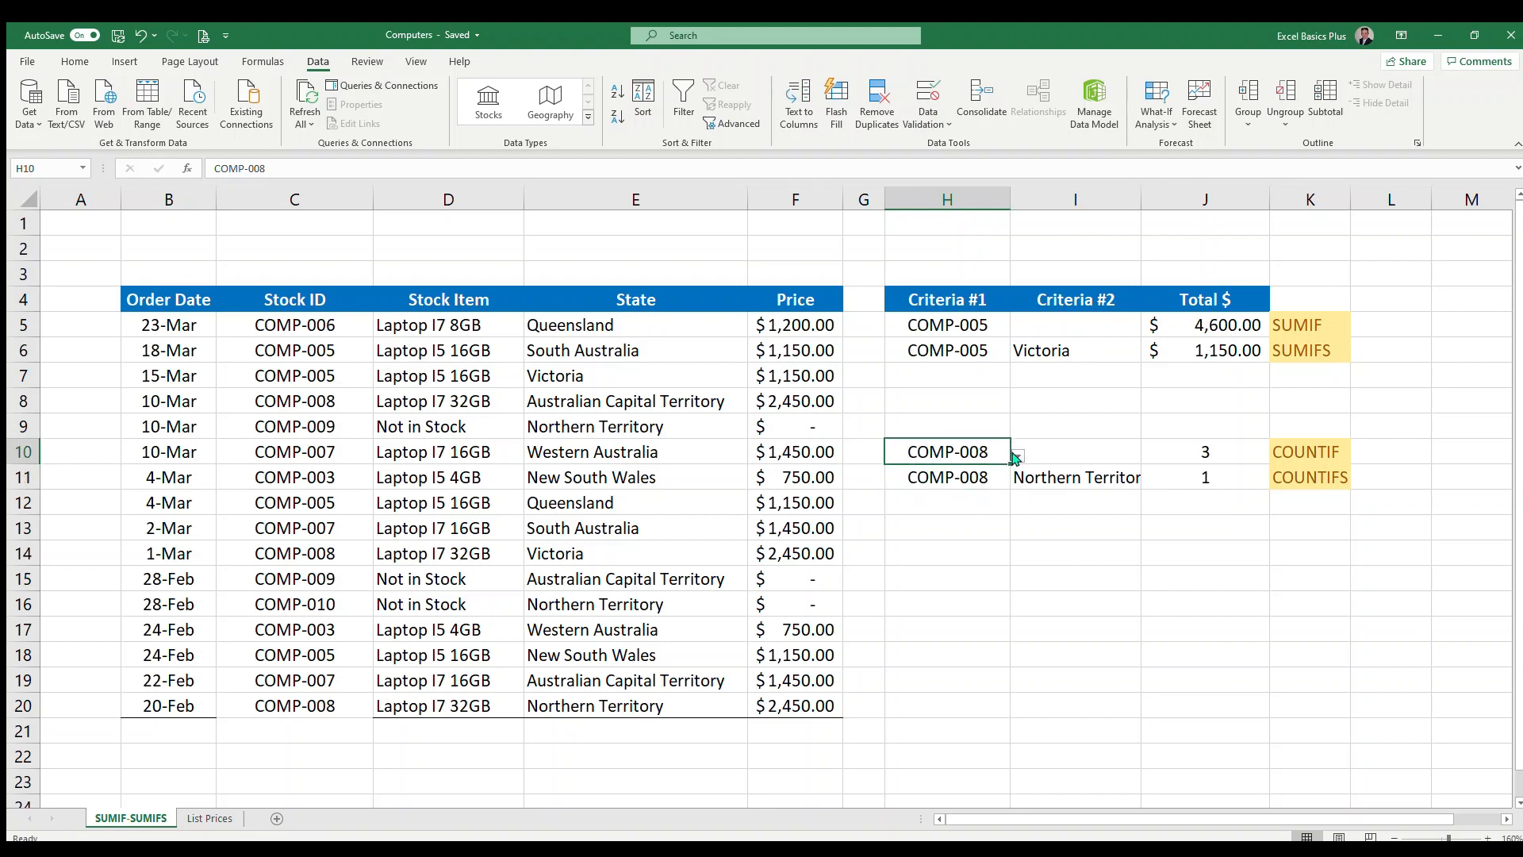
click(940, 531)
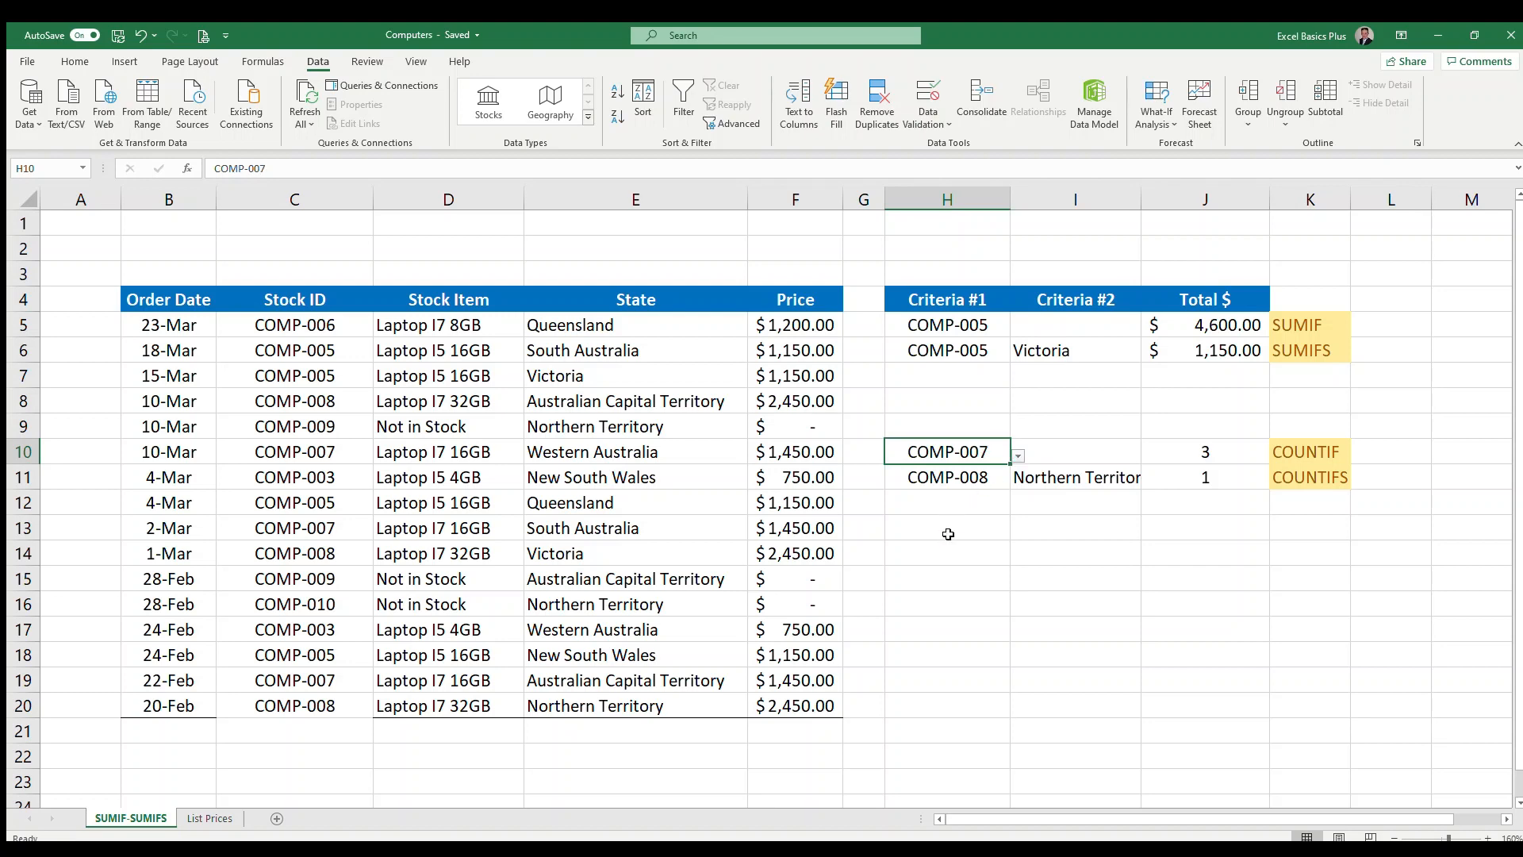
click(982, 476)
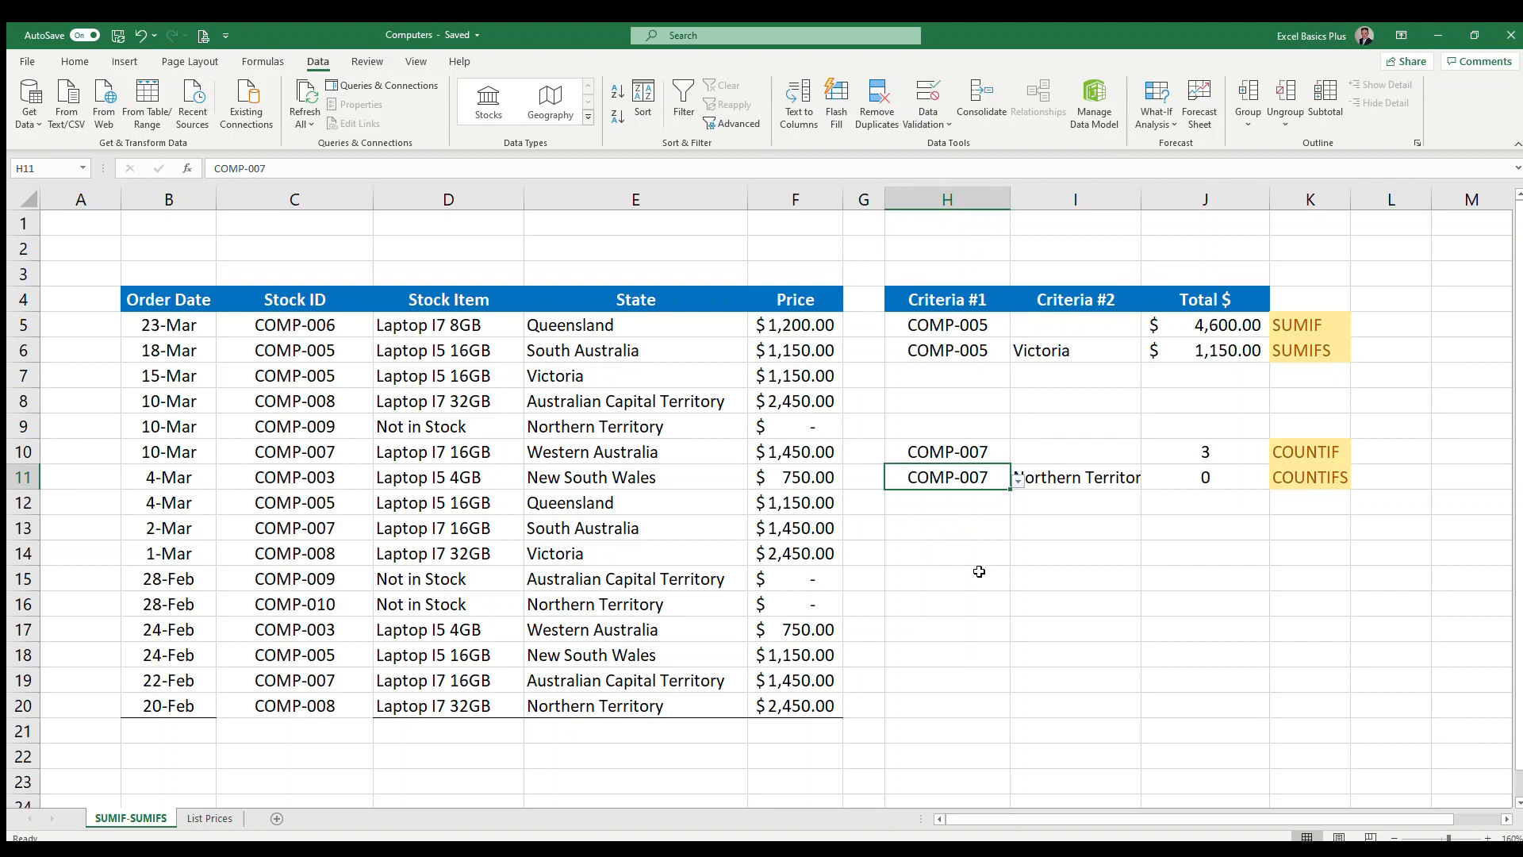
click(1029, 533)
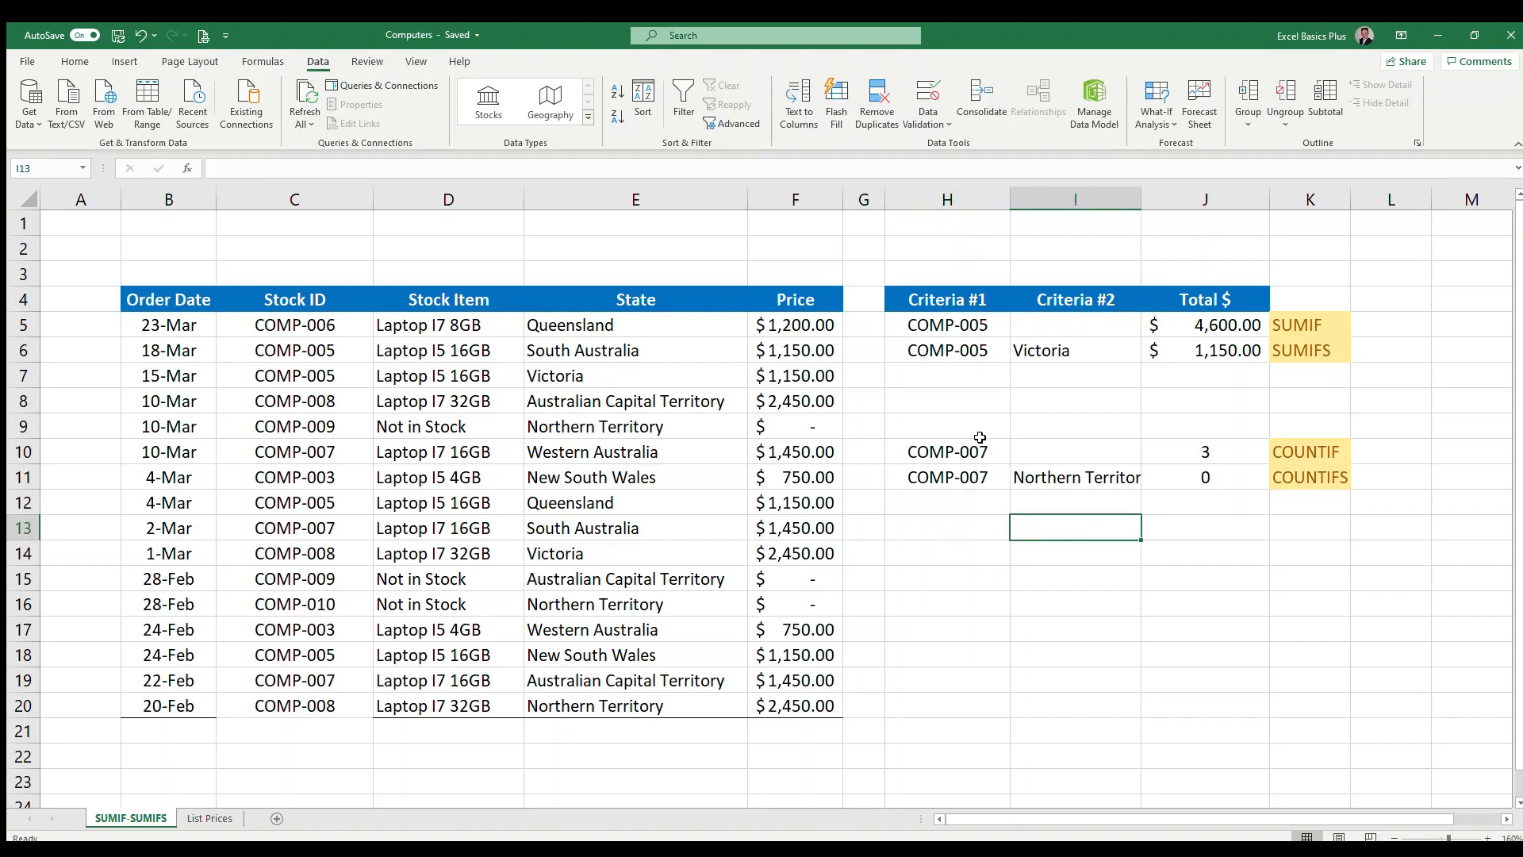